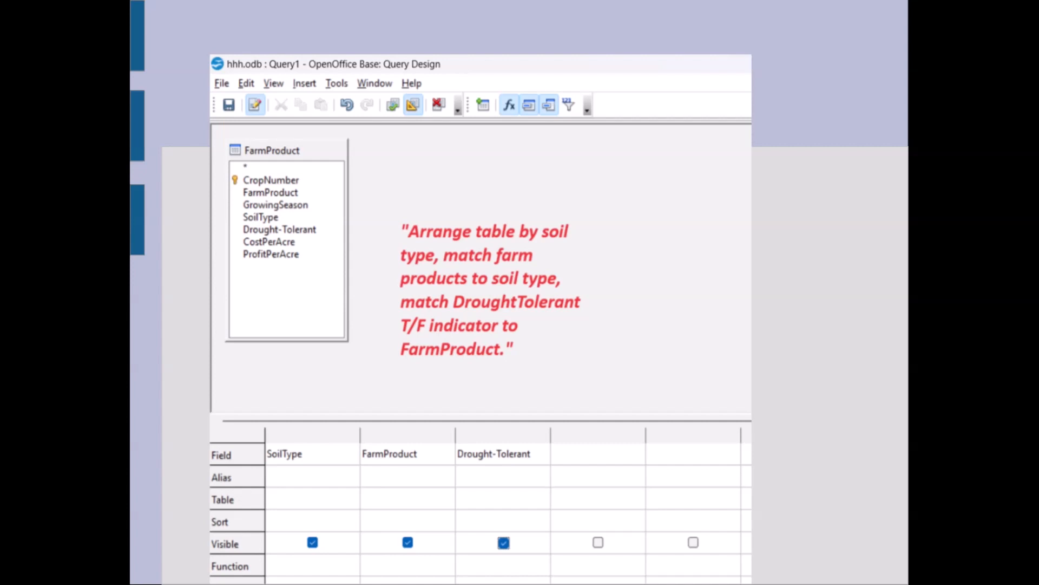
# Step: Exit the slide show, bring the FarmProduct table data window to the front and close it
pyautogui.press('Escape')
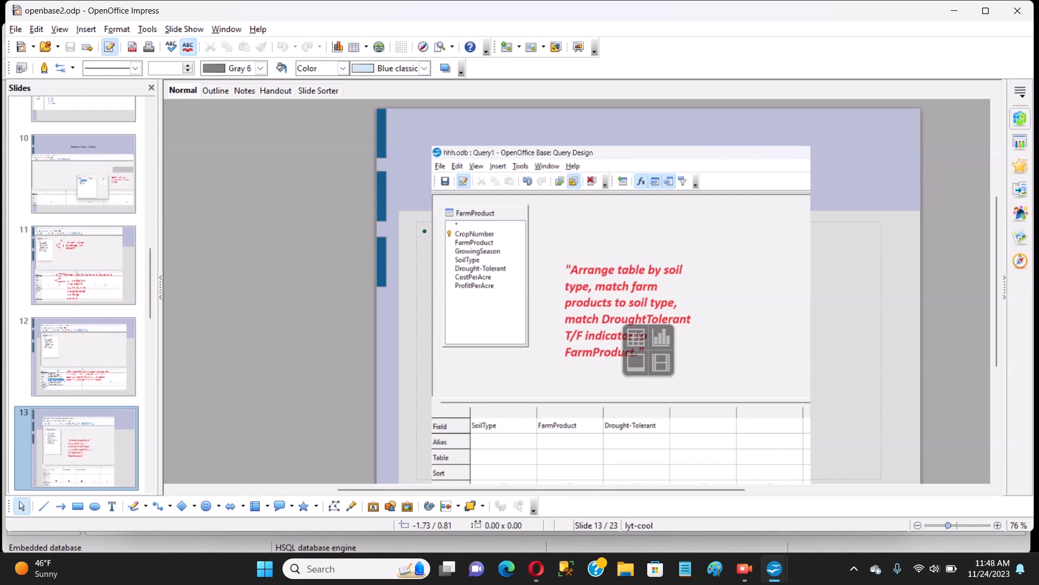
pyautogui.moveTo(774, 568)
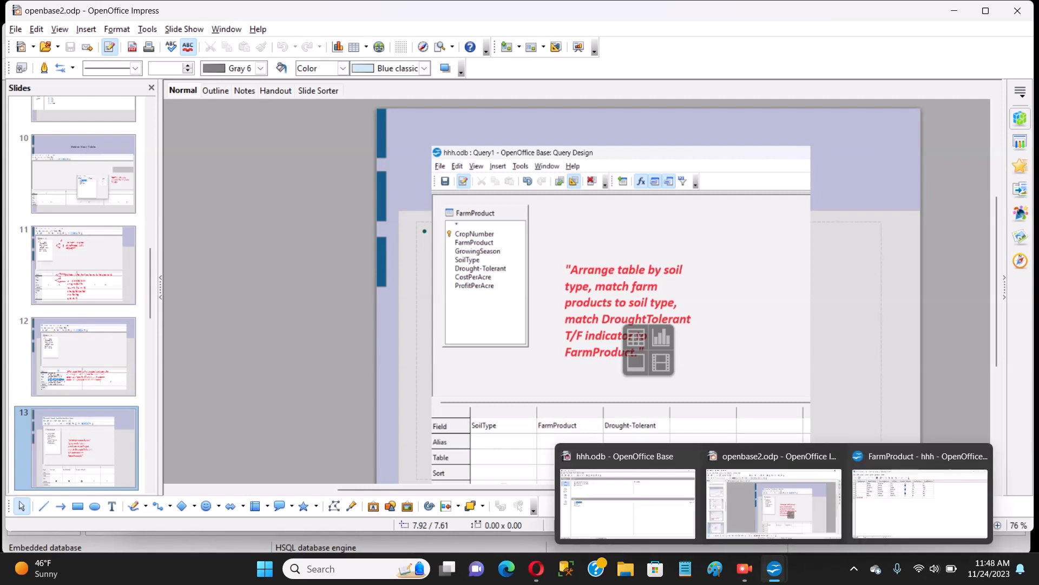
pyautogui.moveTo(920, 498)
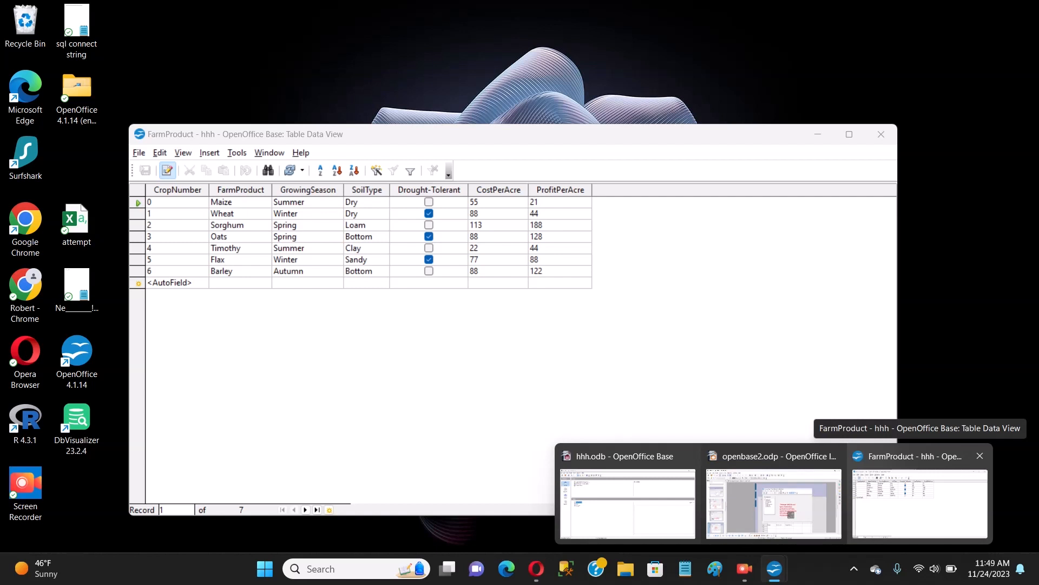
pyautogui.click(920, 476)
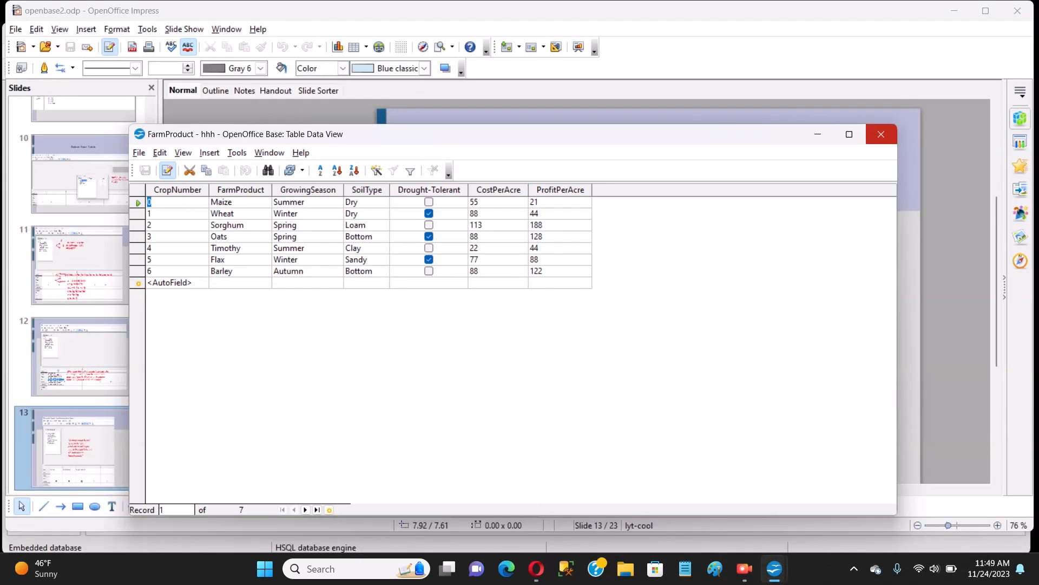
pyautogui.click(881, 134)
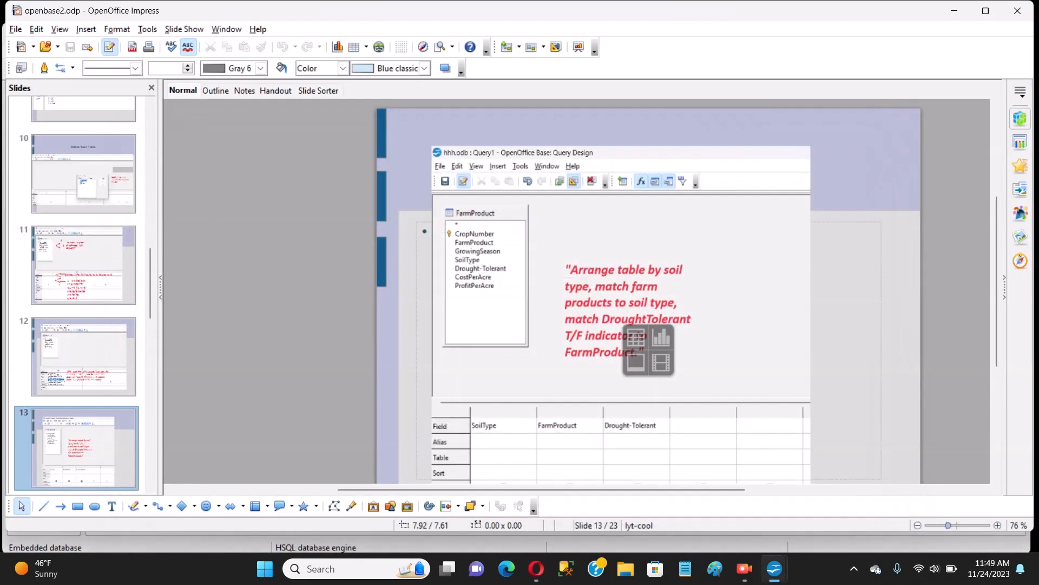
# Step: Switch to the hhh.odb database in OpenOffice Base and start a new query in Design View
pyautogui.moveTo(774, 568)
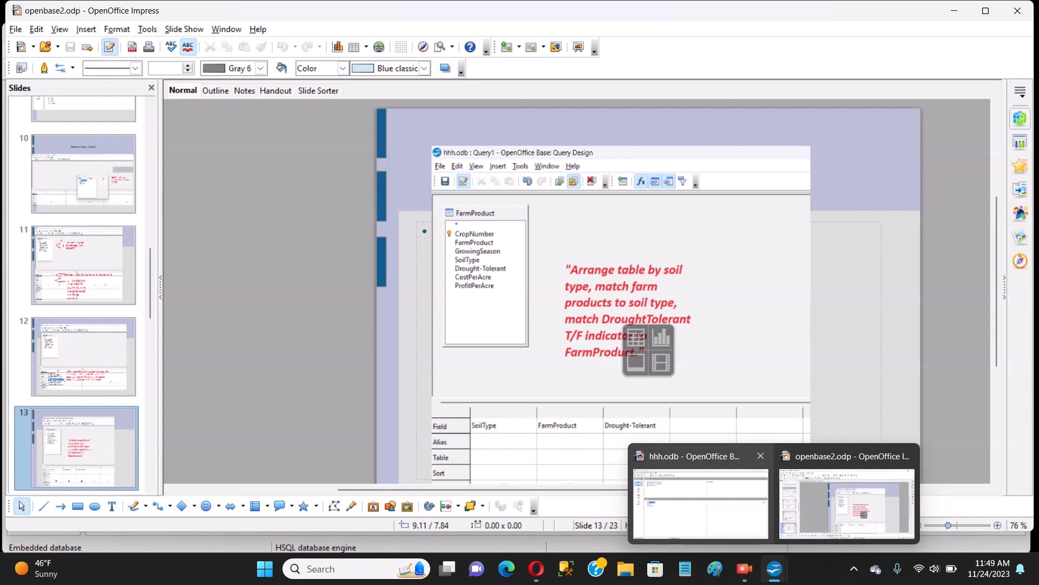
pyautogui.click(701, 498)
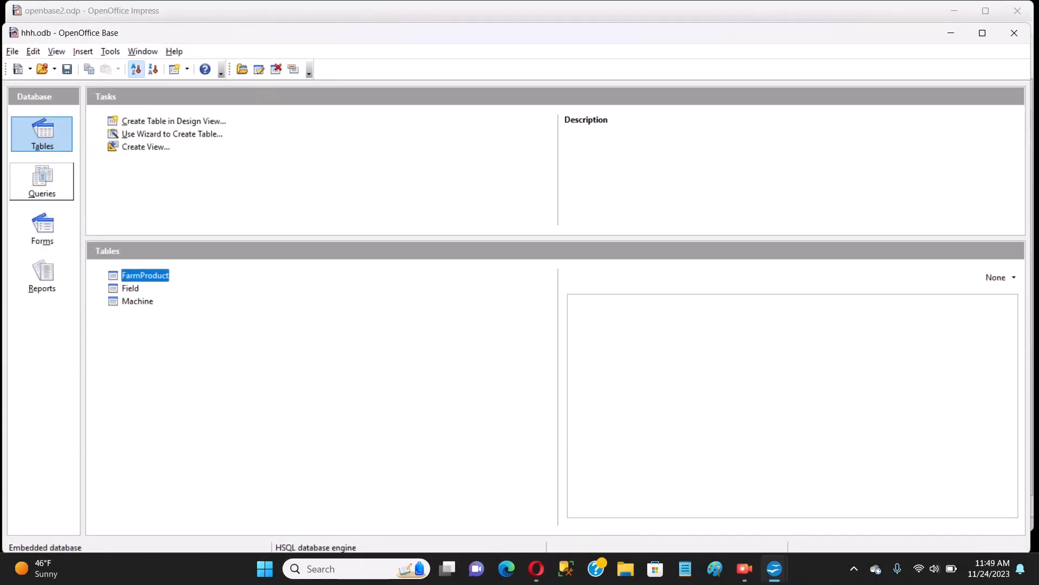
pyautogui.click(41, 181)
pyautogui.click(175, 121)
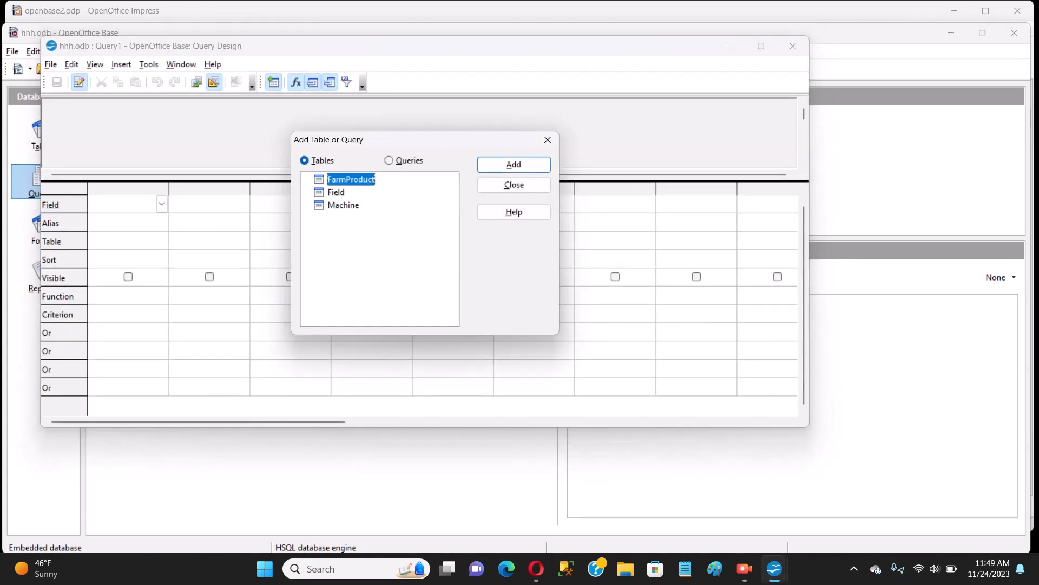
# Step: Add the FarmProduct table to the query, maximize the design window and enlarge the table's box to show all its fields
pyautogui.moveTo(454, 145); pyautogui.dragTo(519, 154)
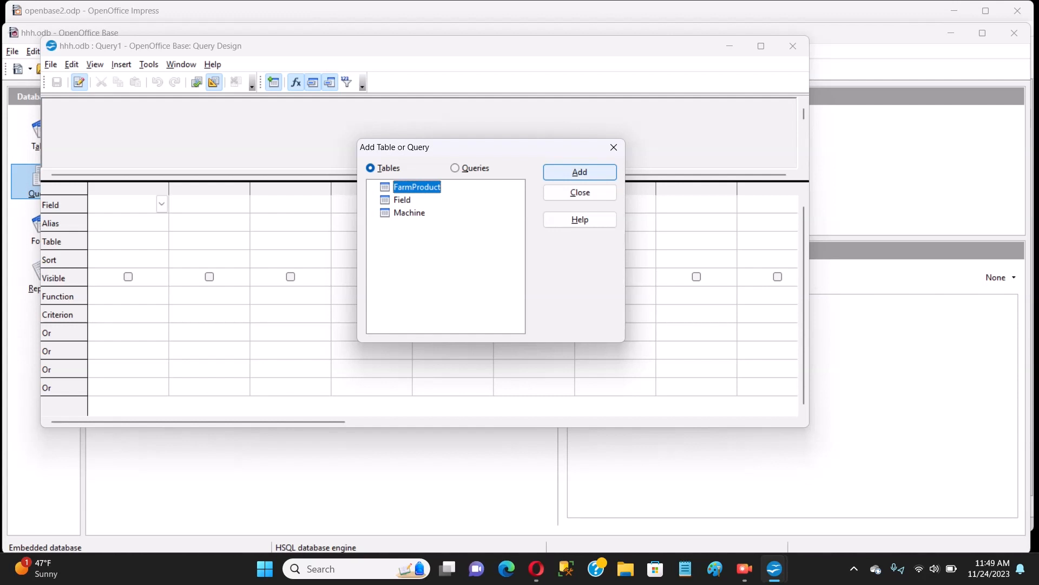
pyautogui.click(579, 172)
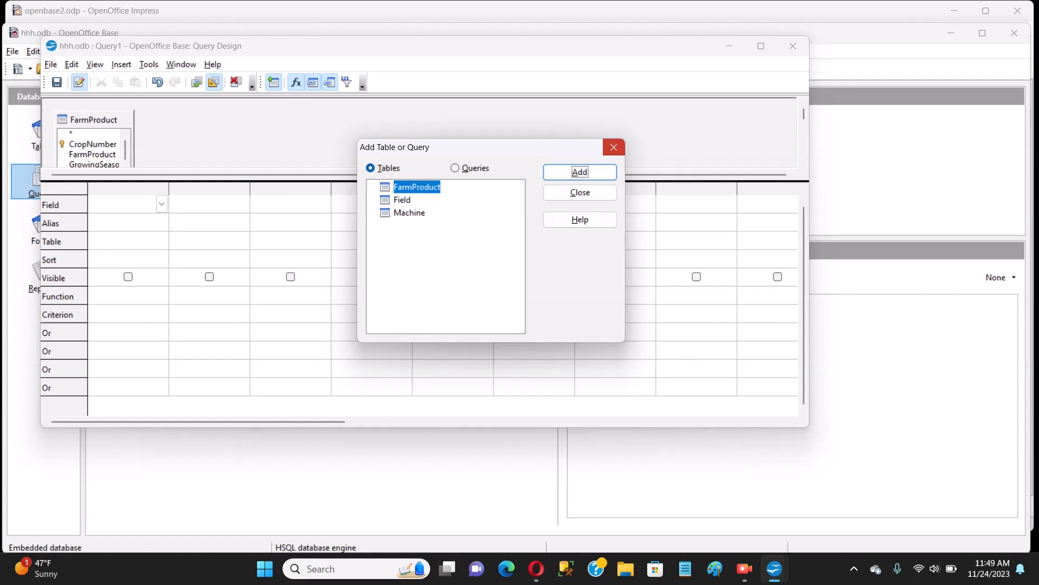
pyautogui.click(614, 146)
pyautogui.click(760, 45)
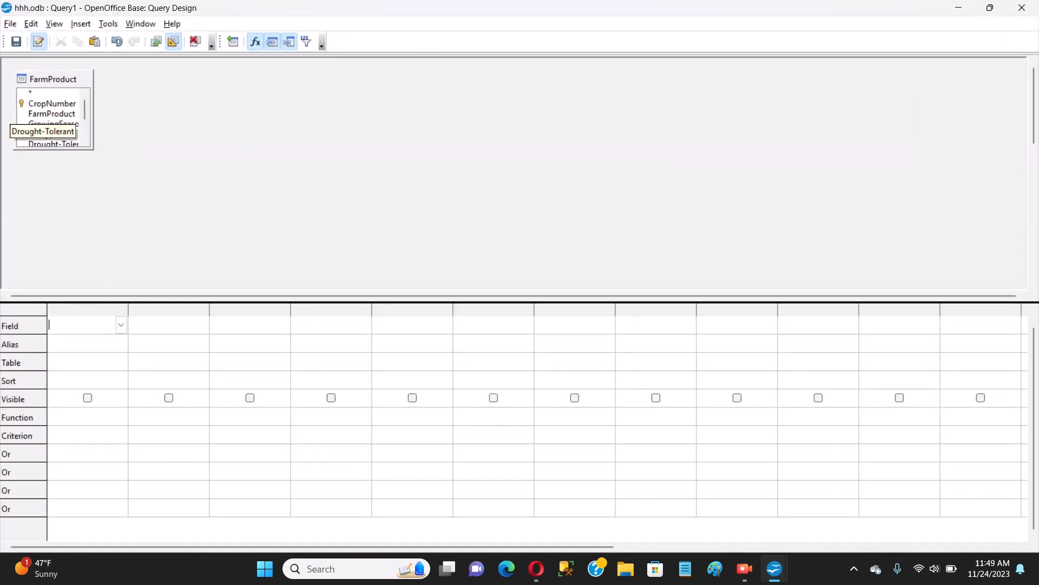
pyautogui.moveTo(54, 150); pyautogui.dragTo(54, 215)
pyautogui.moveTo(93, 146); pyautogui.dragTo(139, 146)
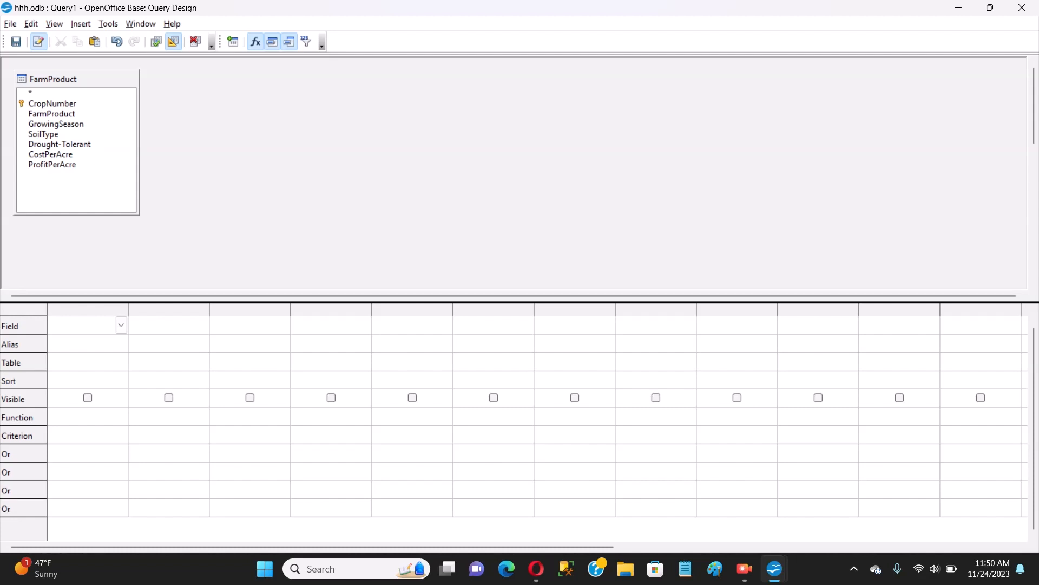
# Step: Set FarmProduct.SoilType as the field of the first query column
pyautogui.click(121, 325)
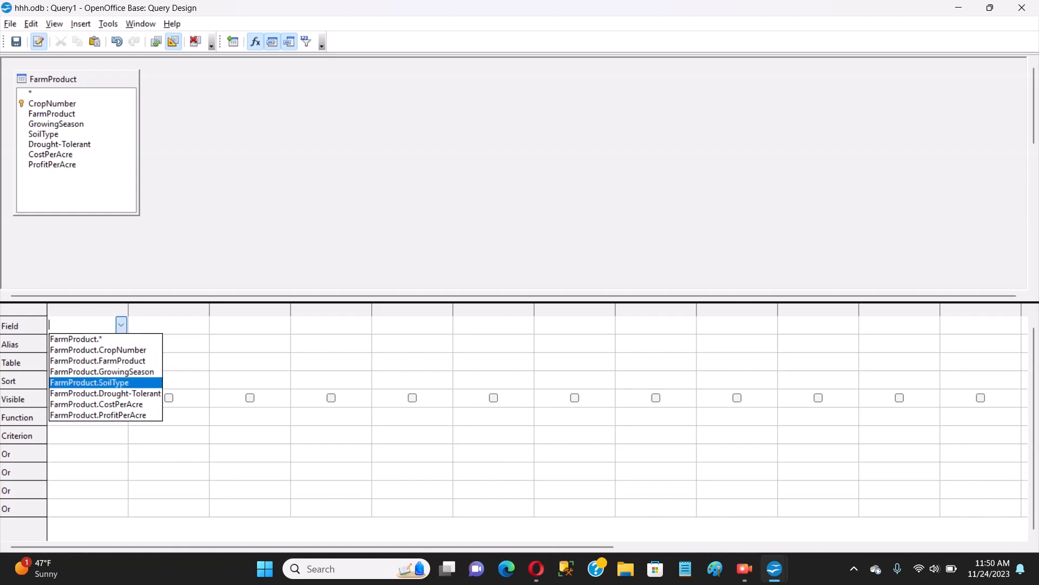
pyautogui.click(89, 382)
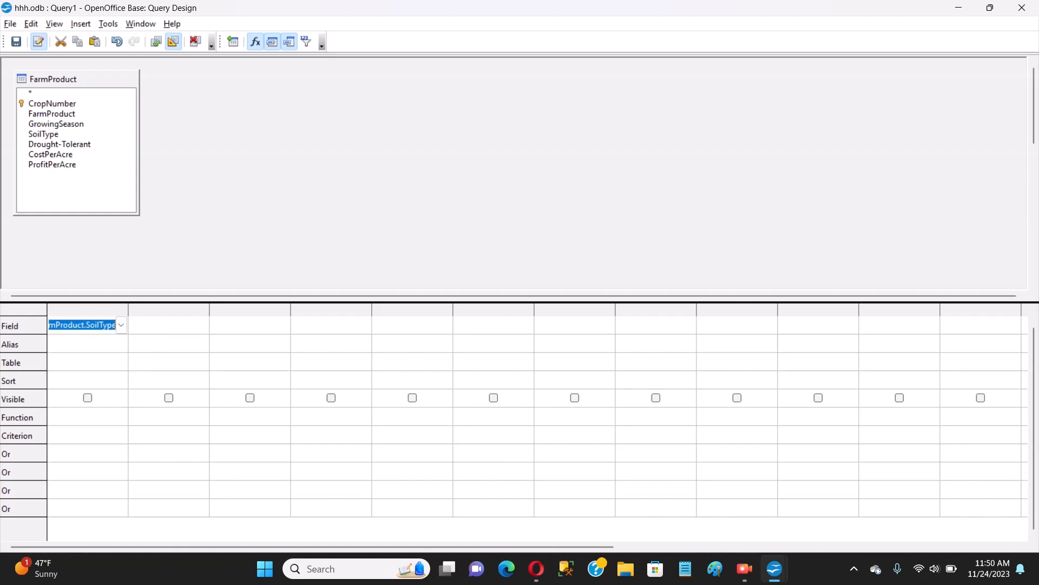
pyautogui.click(202, 325)
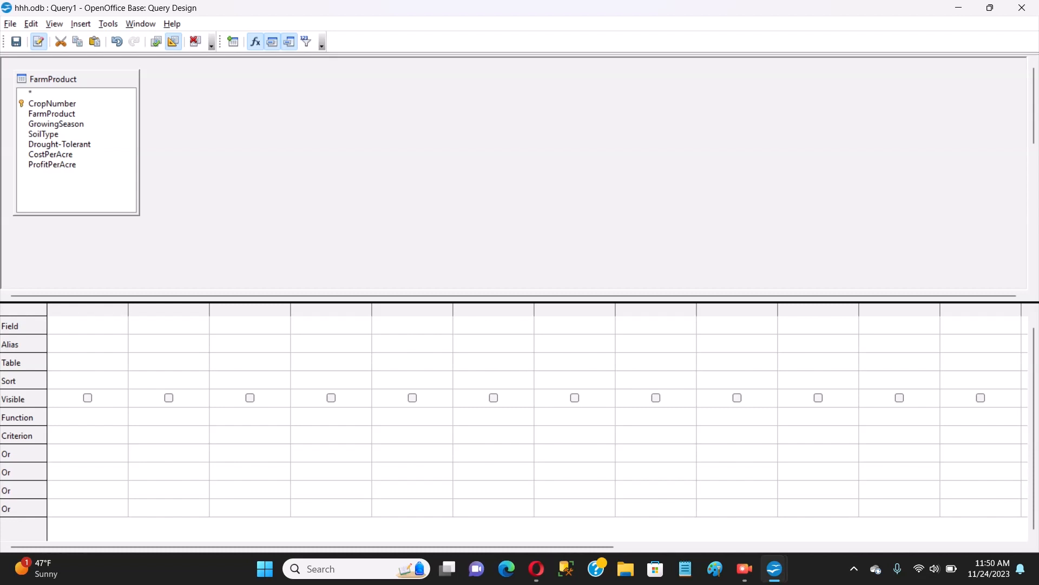
# Step: Set FarmProduct.FarmProduct as the field of the second query column
pyautogui.click(202, 325)
pyautogui.press('Down')
pyautogui.press('Down')
pyautogui.press('Down')
pyautogui.press('Down')
pyautogui.press('Down')
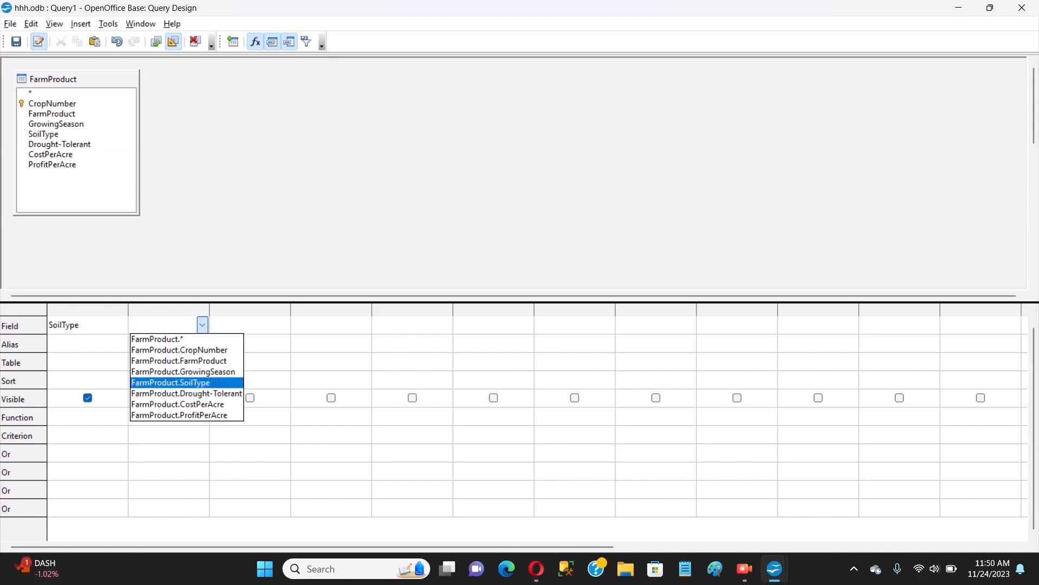
pyautogui.press('Up')
pyautogui.press('Up')
pyautogui.press('Up')
pyautogui.press('Down')
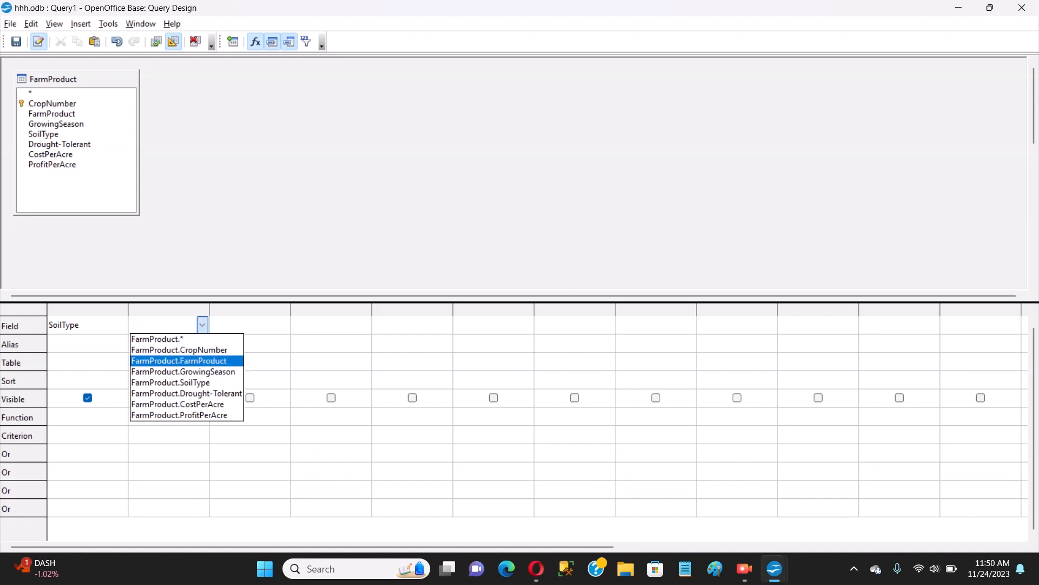
pyautogui.press('Return')
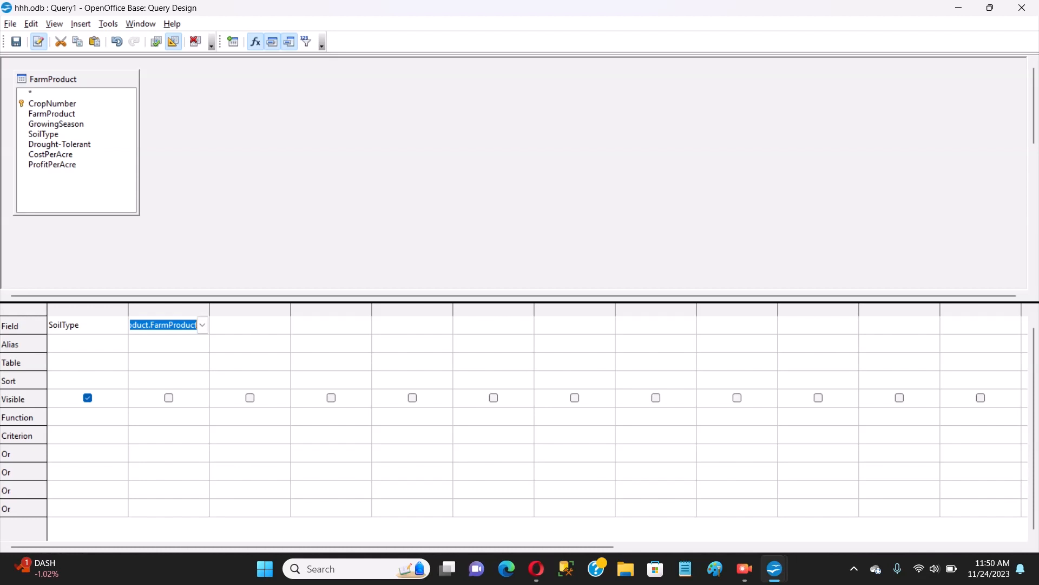
pyautogui.press('Tab')
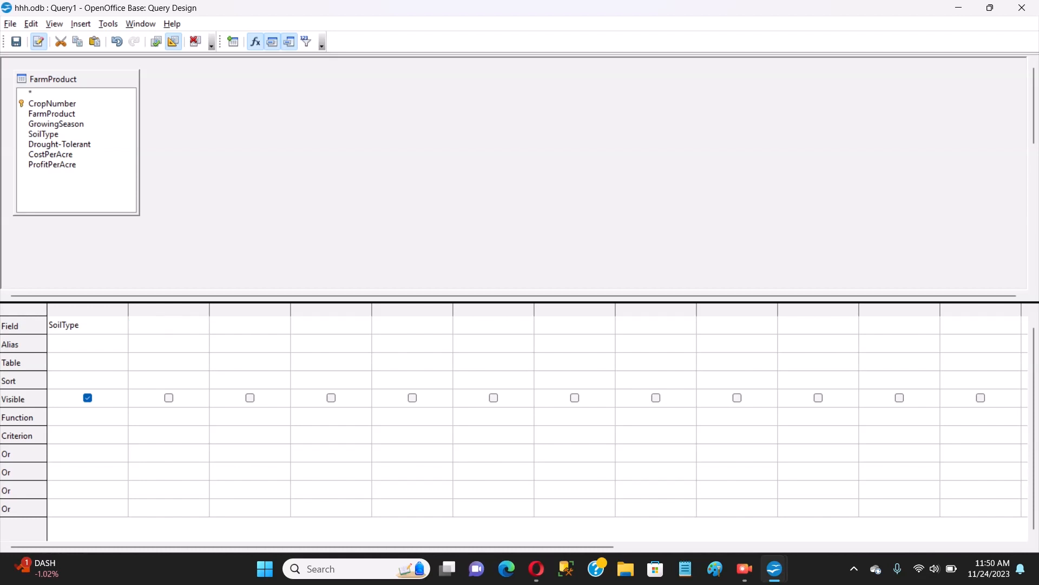
# Step: Choose FarmProduct.ProfitPerAcre as the field of the third query column
pyautogui.hotkey('alt', 'Down')
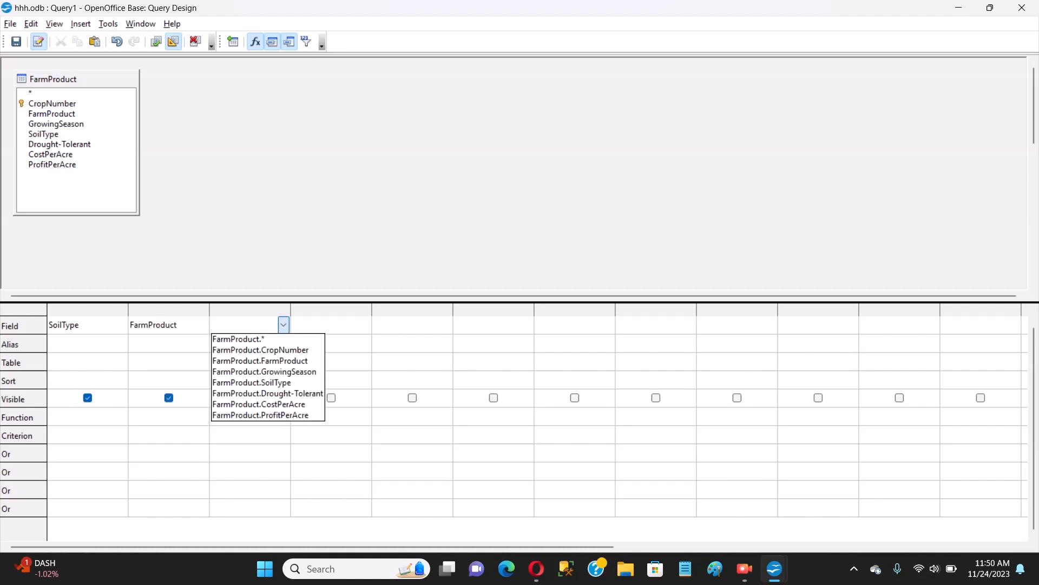
pyautogui.press('Down')
pyautogui.press('Down')
pyautogui.press('Down')
pyautogui.press('Down')
pyautogui.press('Down')
pyautogui.press('Down')
pyautogui.press('Down')
pyautogui.press('Down')
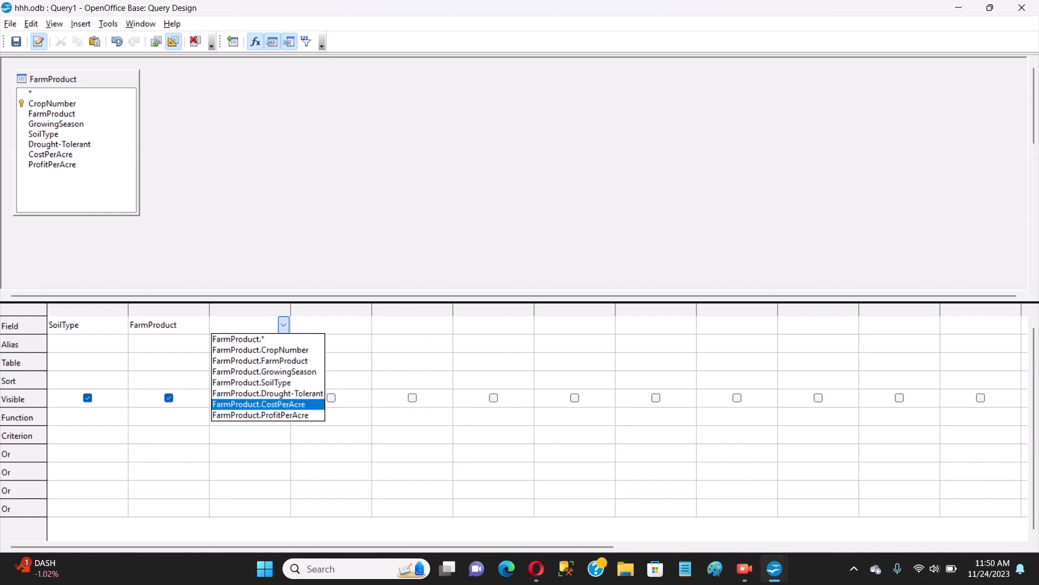
pyautogui.press('Return')
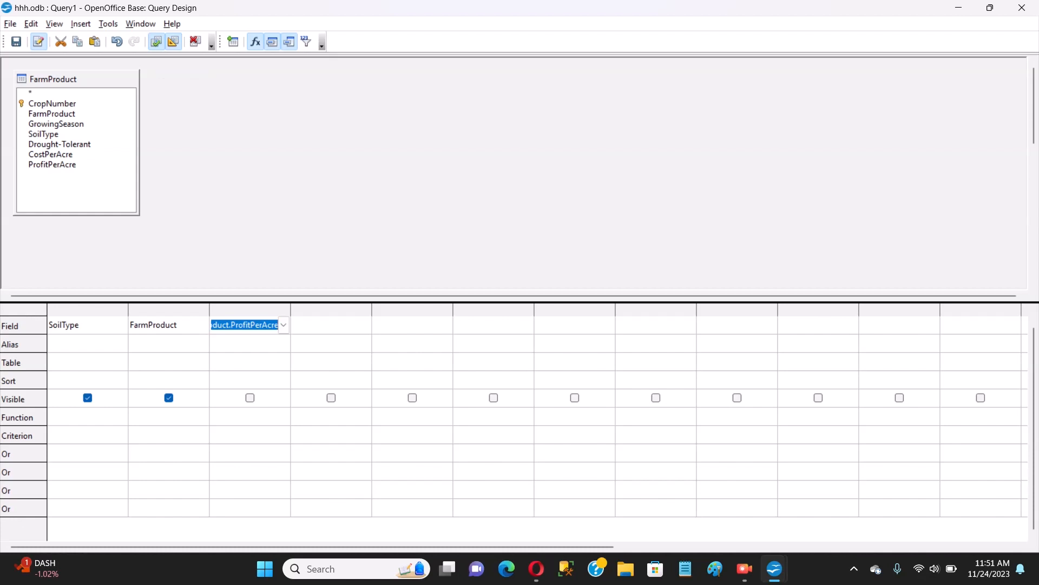
# Step: Run the query and sort its results by SoilType in ascending order
pyautogui.click(157, 42)
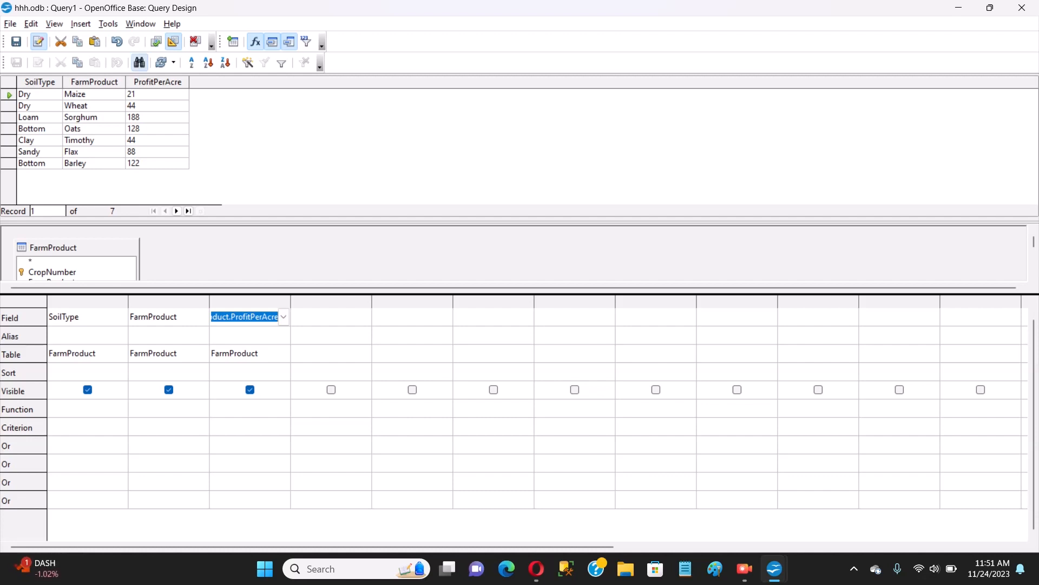
pyautogui.click(40, 81)
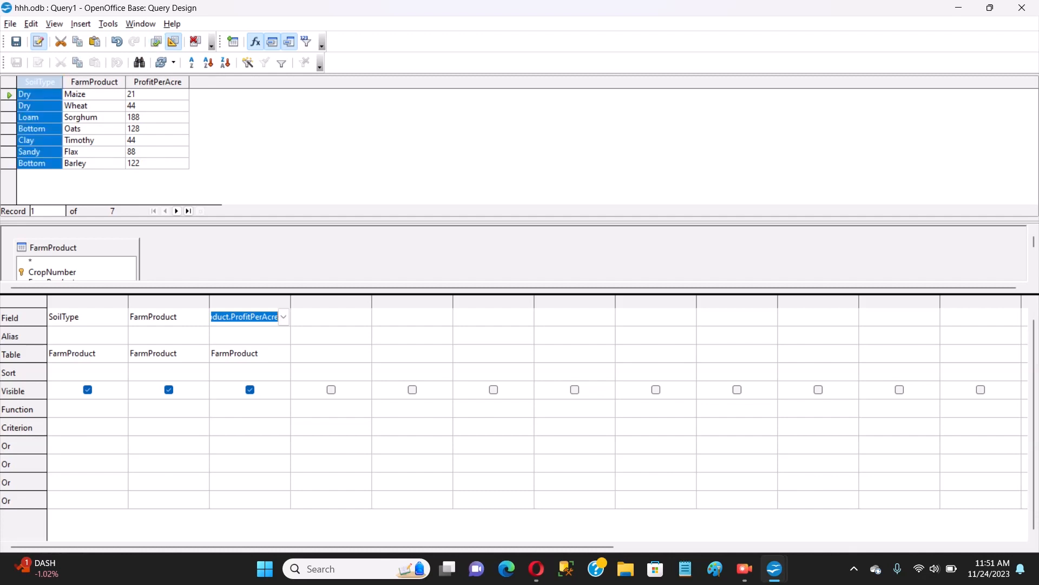
pyautogui.click(208, 62)
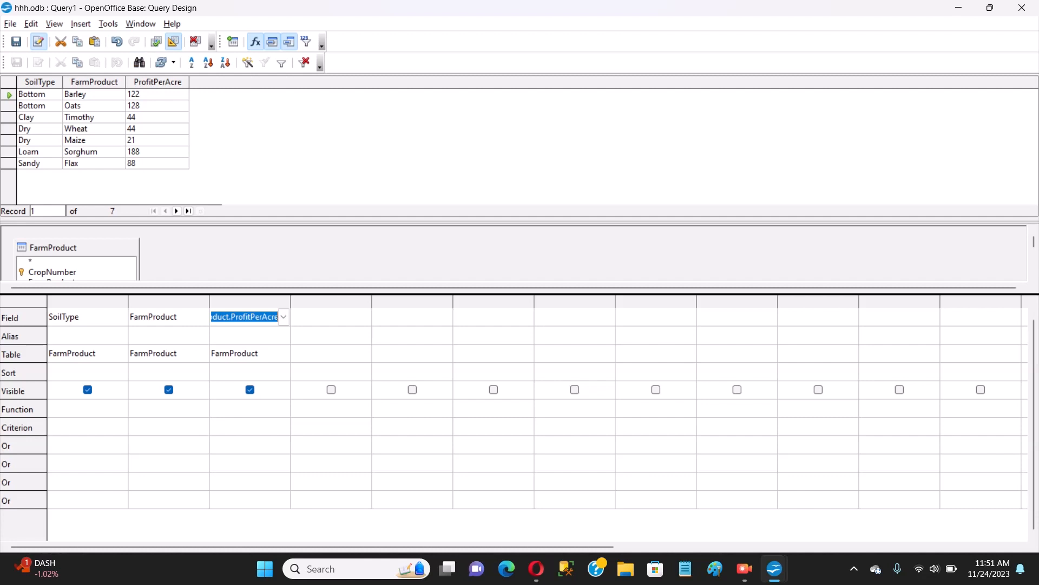
# Step: Sort the query results by ProfitPerAcre in ascending order, and re-sort them in descending order
pyautogui.click(158, 82)
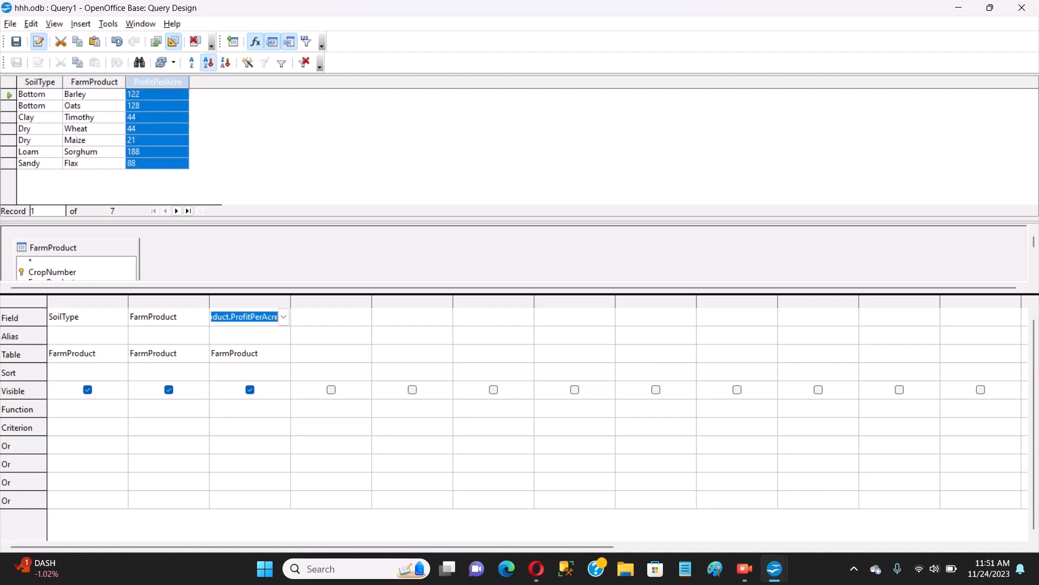
pyautogui.click(208, 63)
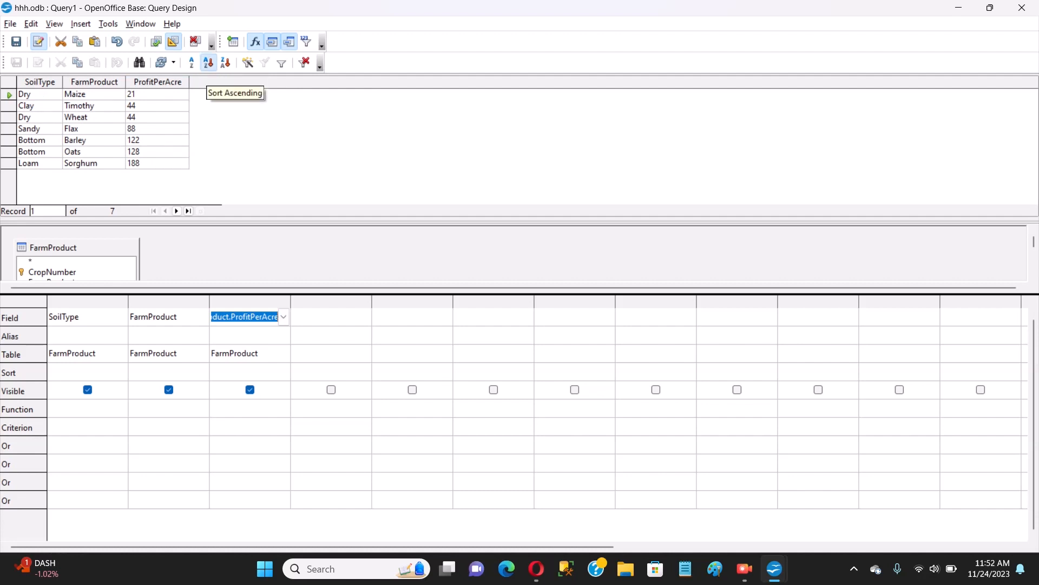
pyautogui.click(225, 62)
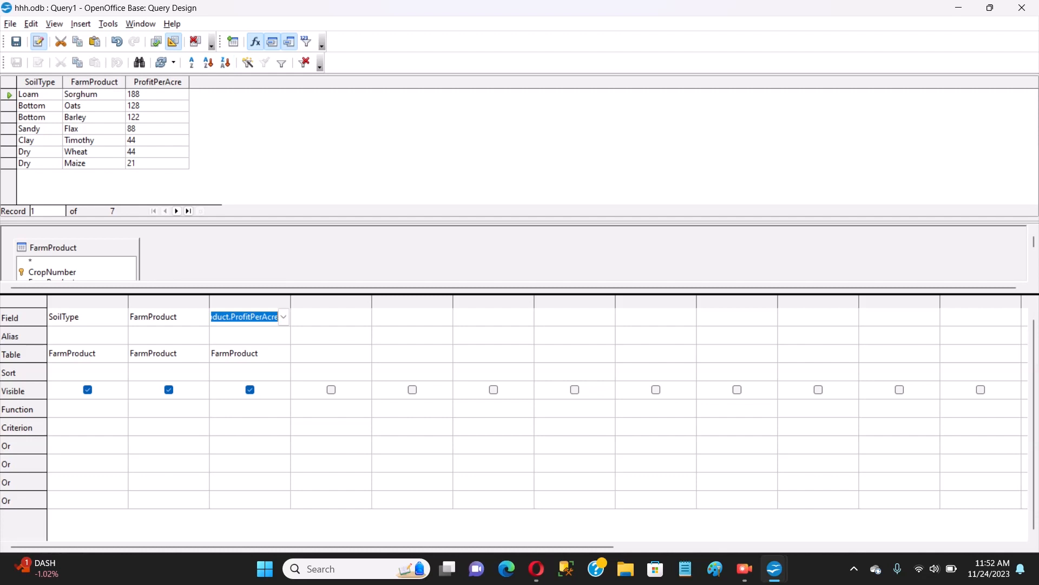
# Step: Change the first query column's field to ProfitPerAcre and the third column's field to SoilType
pyautogui.click(86, 317)
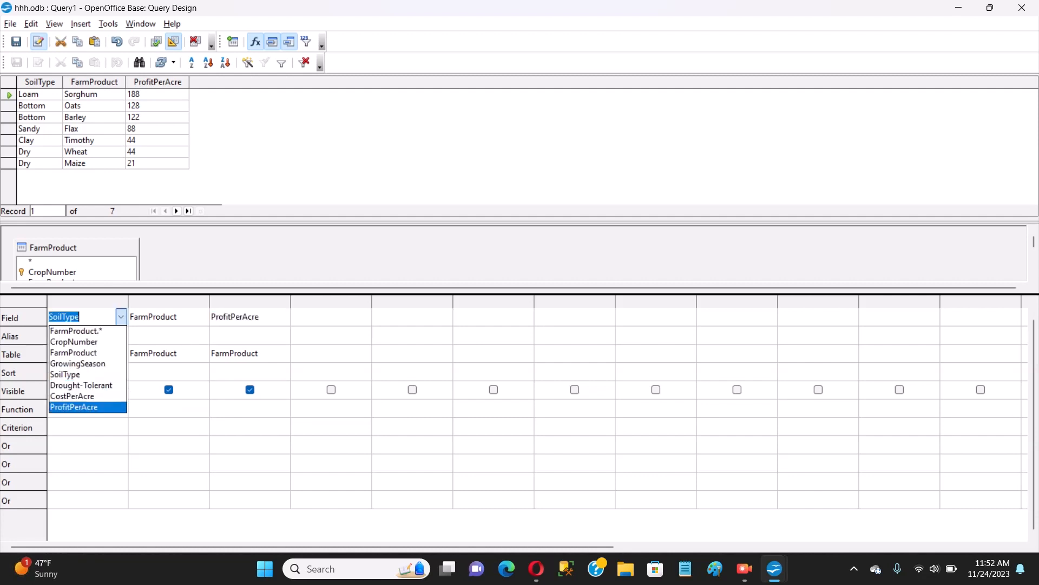
pyautogui.press('Return')
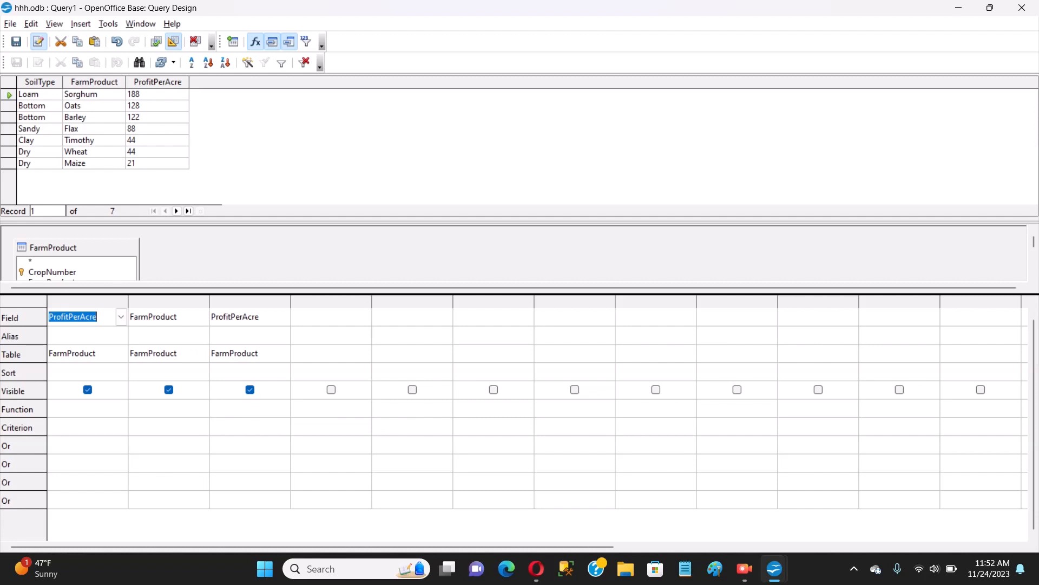
pyautogui.click(212, 316)
pyautogui.click(283, 316)
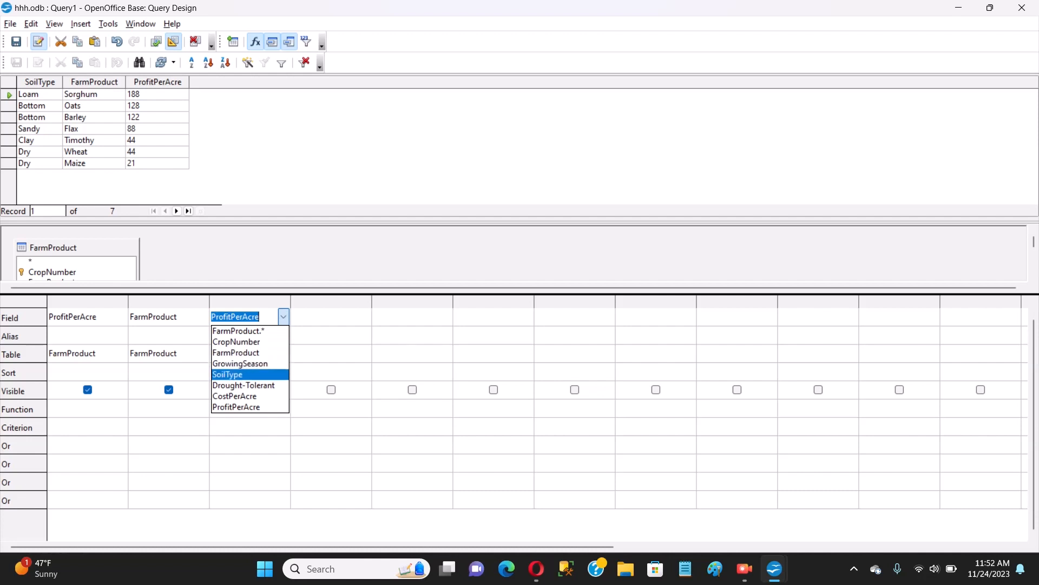
pyautogui.click(238, 374)
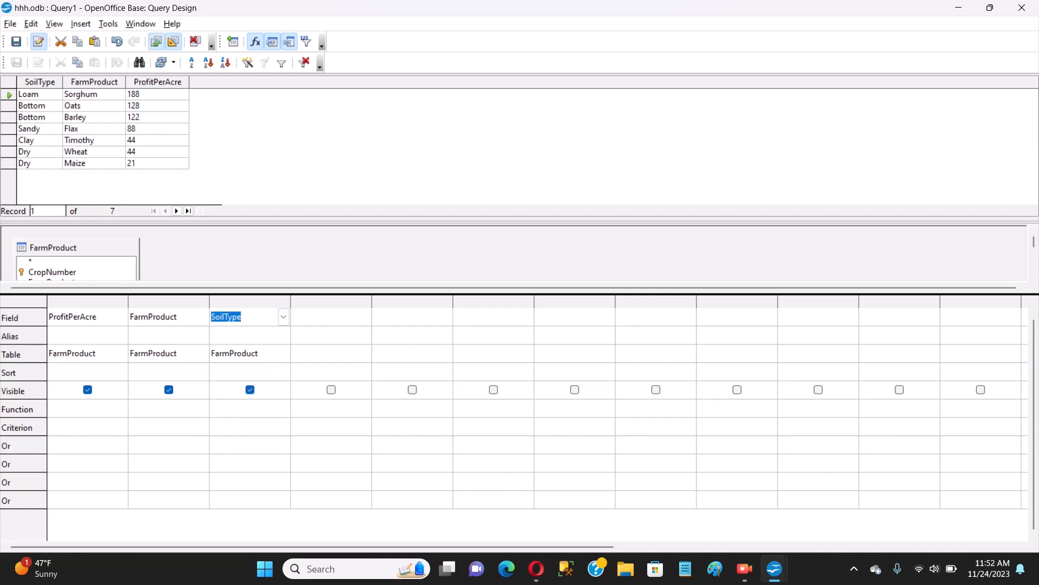
# Step: Rerun the query with the rearranged columns and sort the results by ProfitPerAcre in ascending order
pyautogui.click(156, 42)
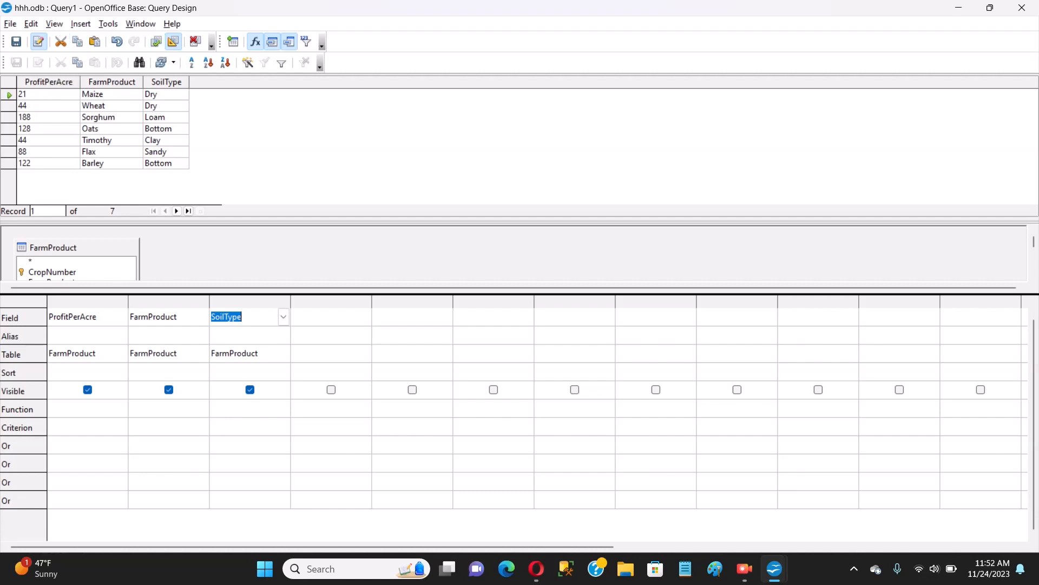
pyautogui.click(49, 82)
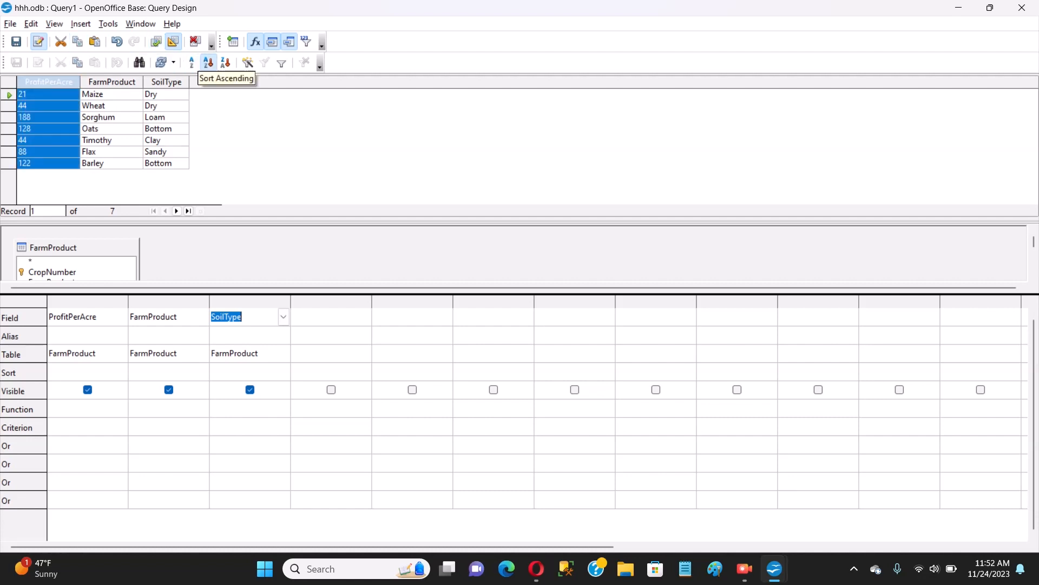
pyautogui.click(209, 63)
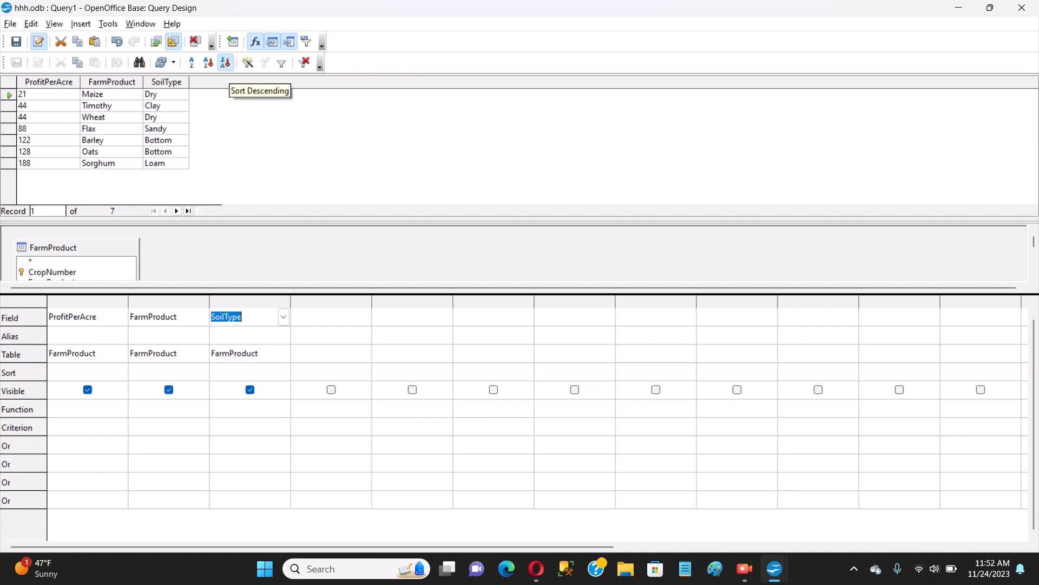
# Step: Sort the query results by ProfitPerAcre in descending order, and close the query, saving it as ProfitQuery
pyautogui.click(226, 63)
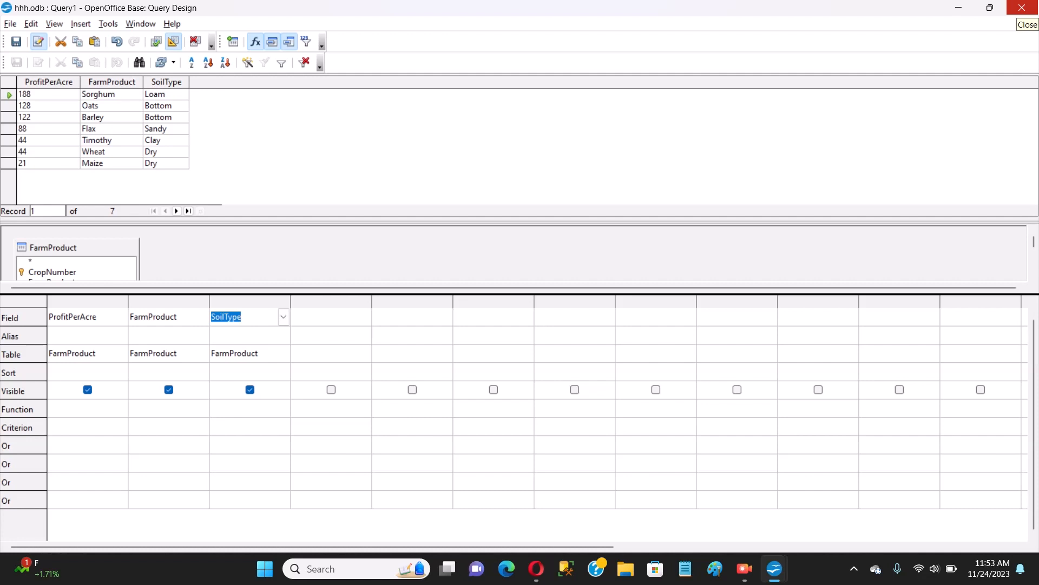
pyautogui.click(1021, 7)
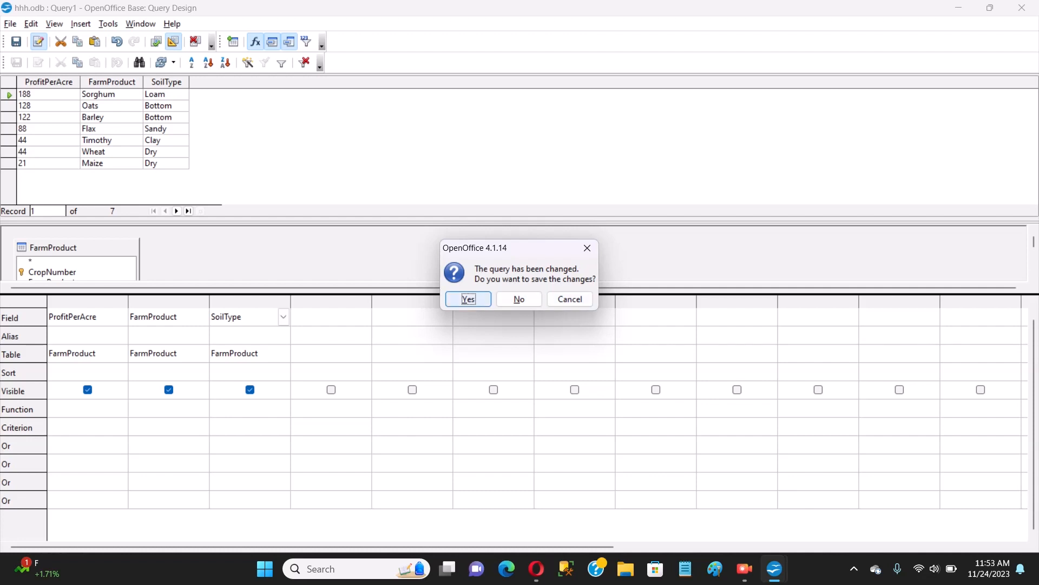
pyautogui.click(468, 299)
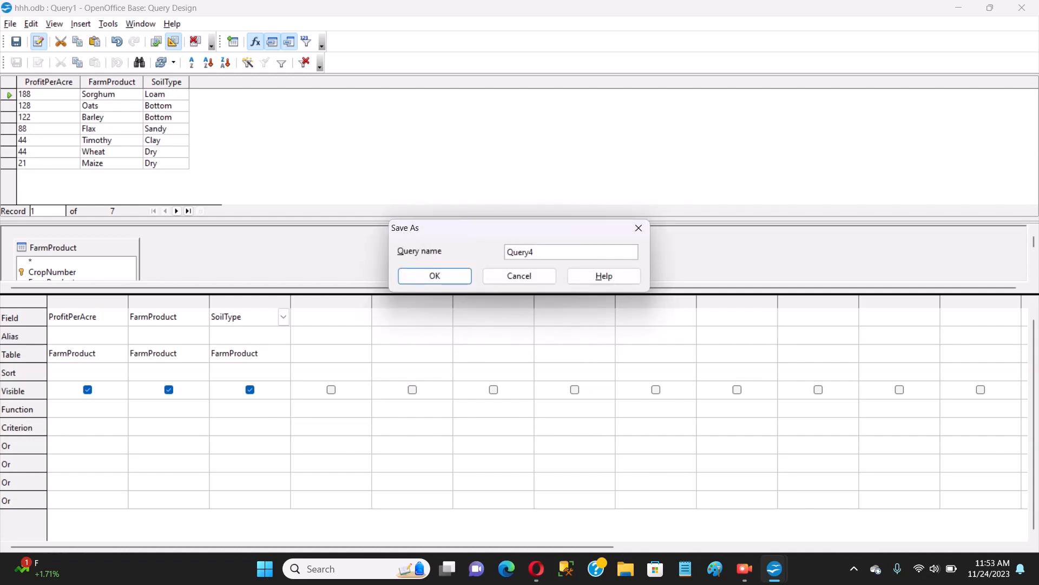
pyautogui.write('Profit')
pyautogui.press('BackSpace')
pyautogui.click(435, 276)
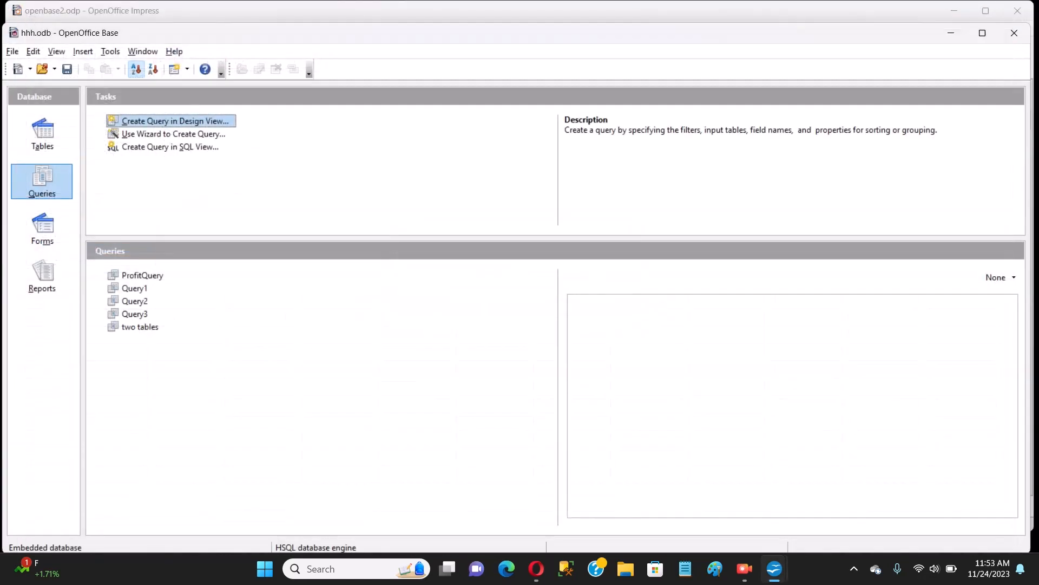
pyautogui.moveTo(745, 568)
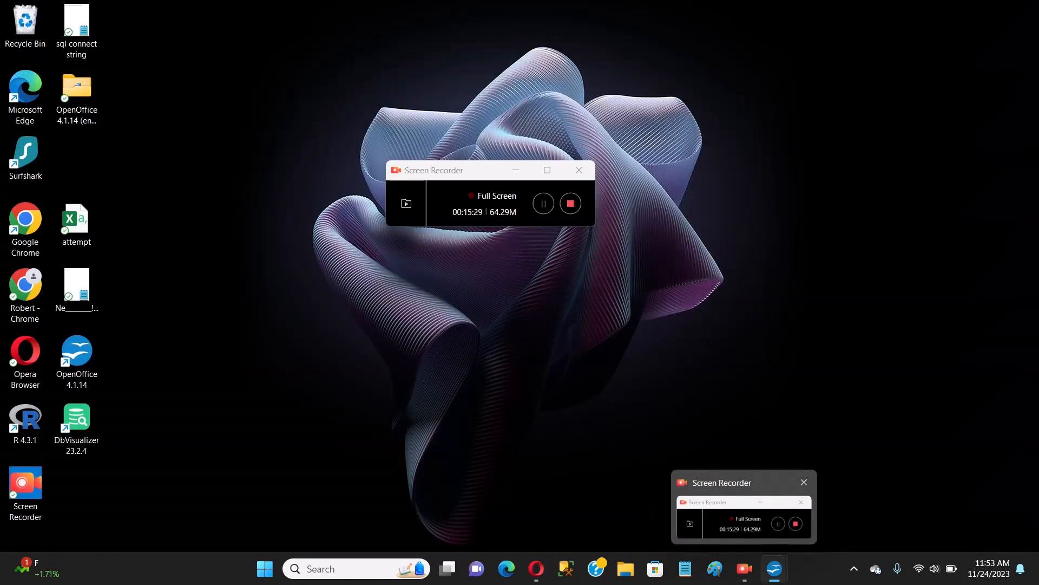
pyautogui.click(744, 517)
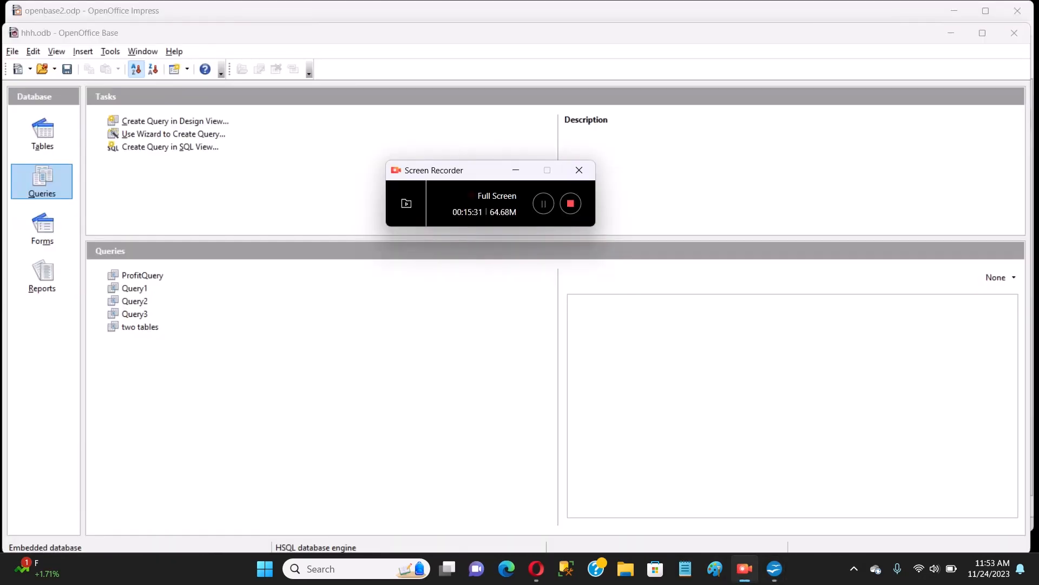
pyautogui.click(544, 203)
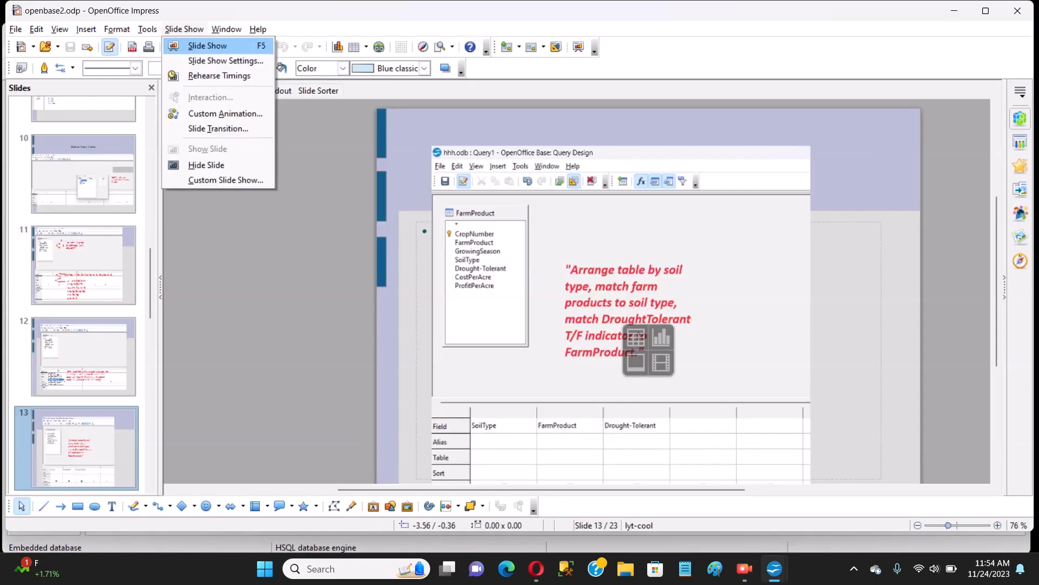
# Step: Play the openbase2.odp slide show from slide 13 and review the slides on reordered query columns and joining two tables on a common column
pyautogui.click(206, 42)
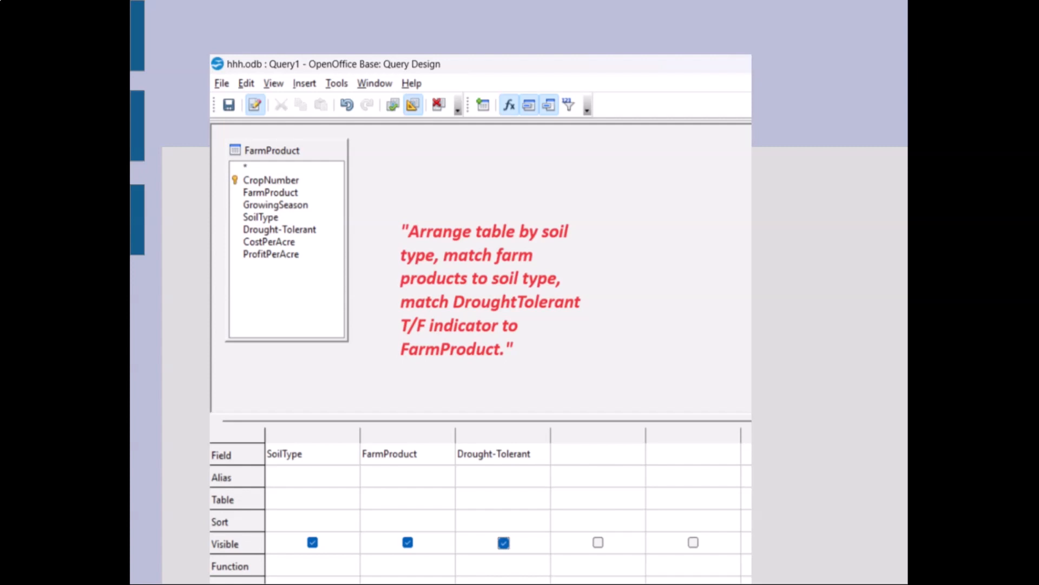
pyautogui.press('Right')
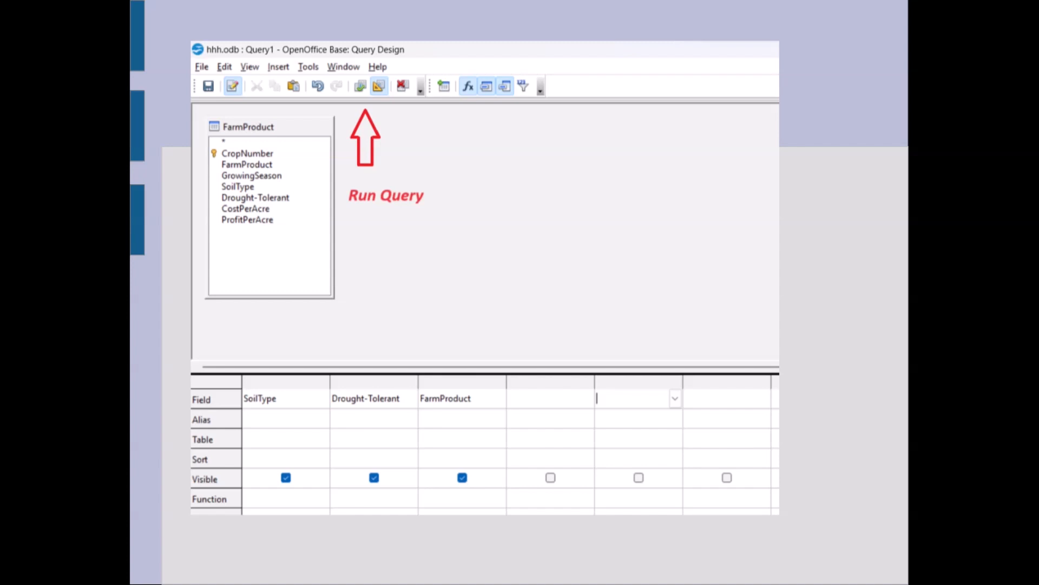
pyautogui.press('Right')
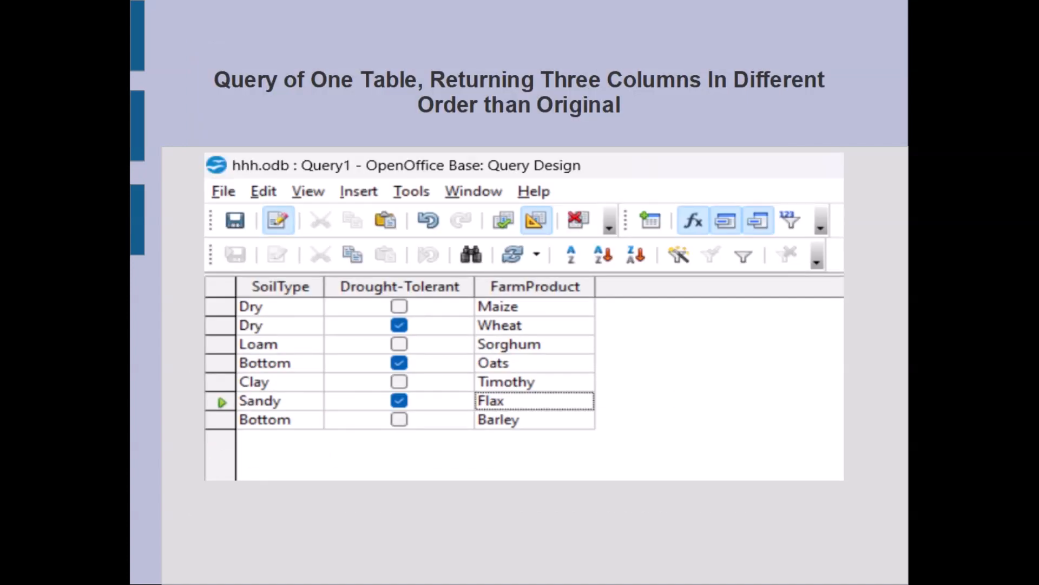
pyautogui.press('Right')
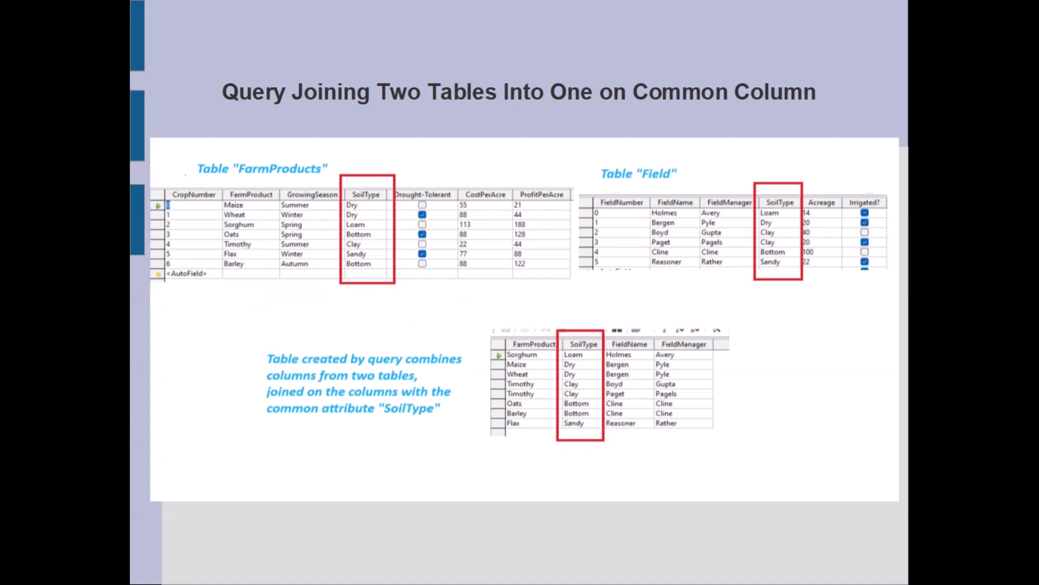
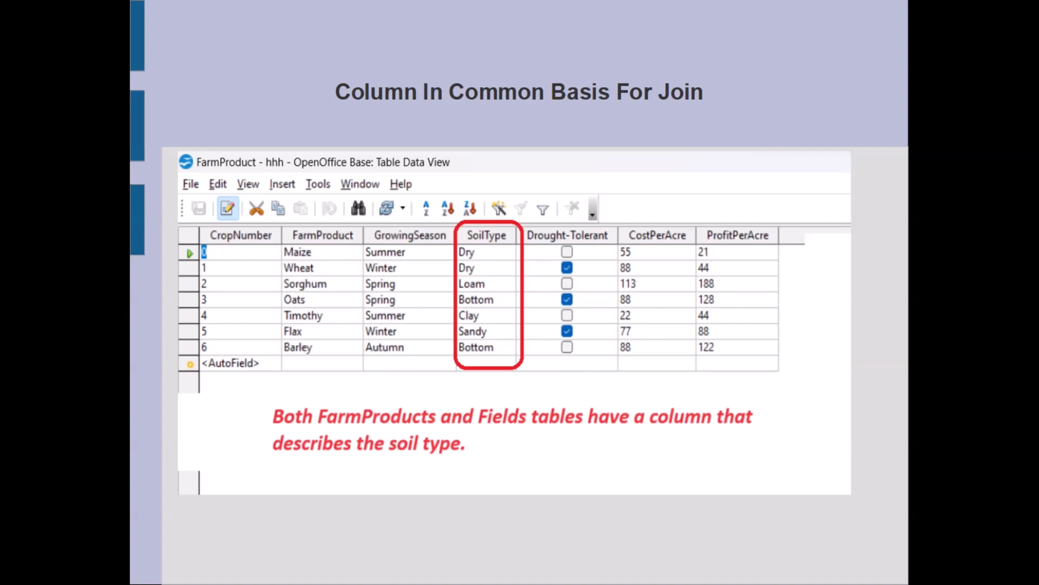
pyautogui.press('Escape')
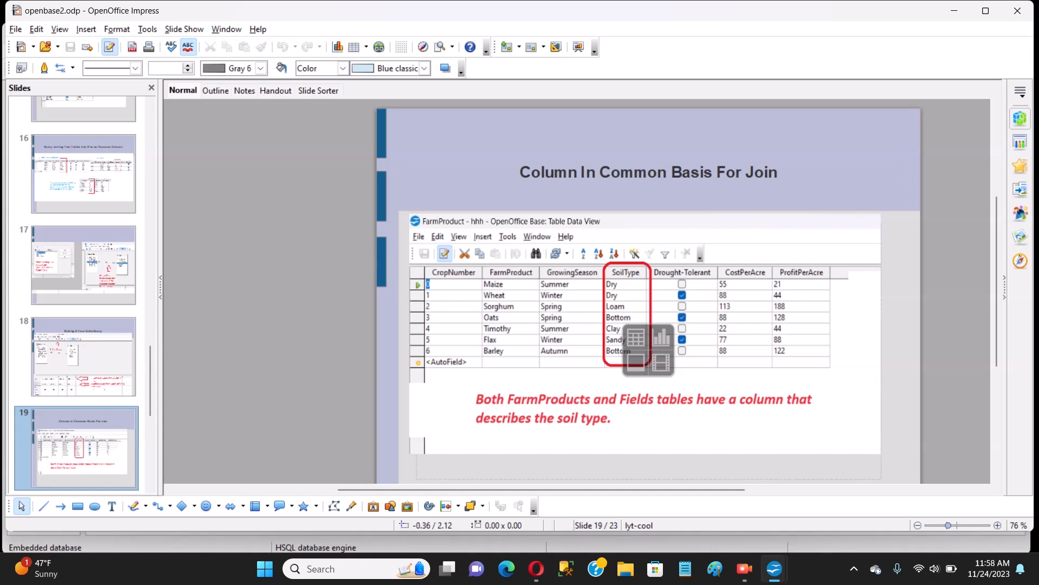
# Step: Switch back to the hhh.odb database in OpenOffice Base and start a new query in Design View
pyautogui.moveTo(774, 569)
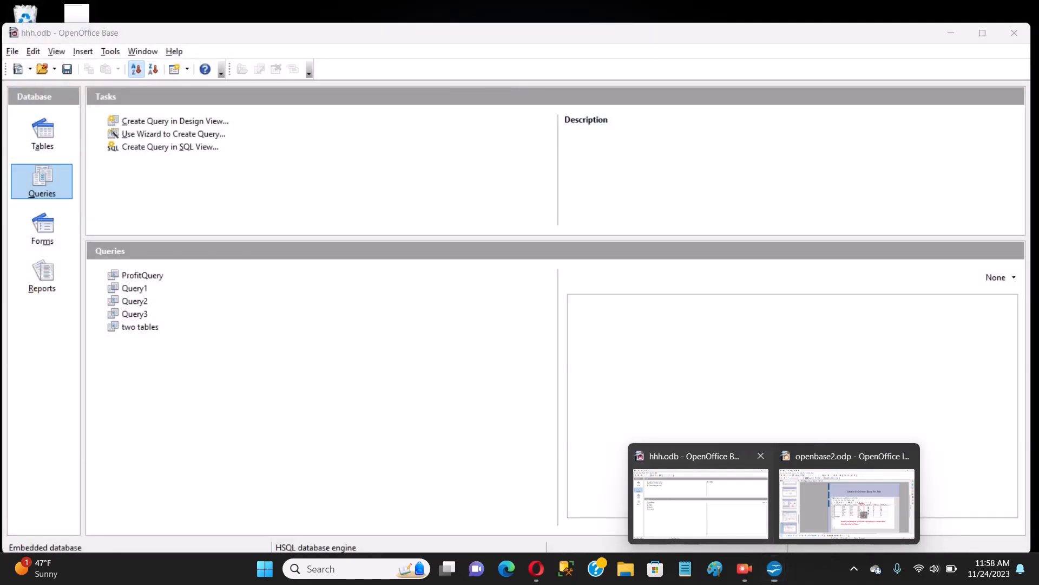
pyautogui.click(701, 501)
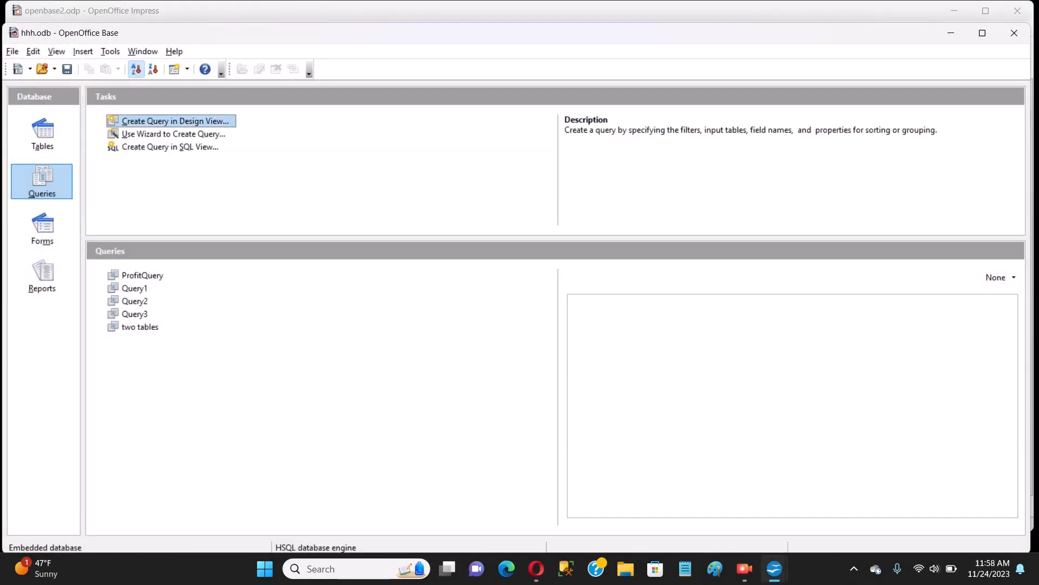
pyautogui.press('Return')
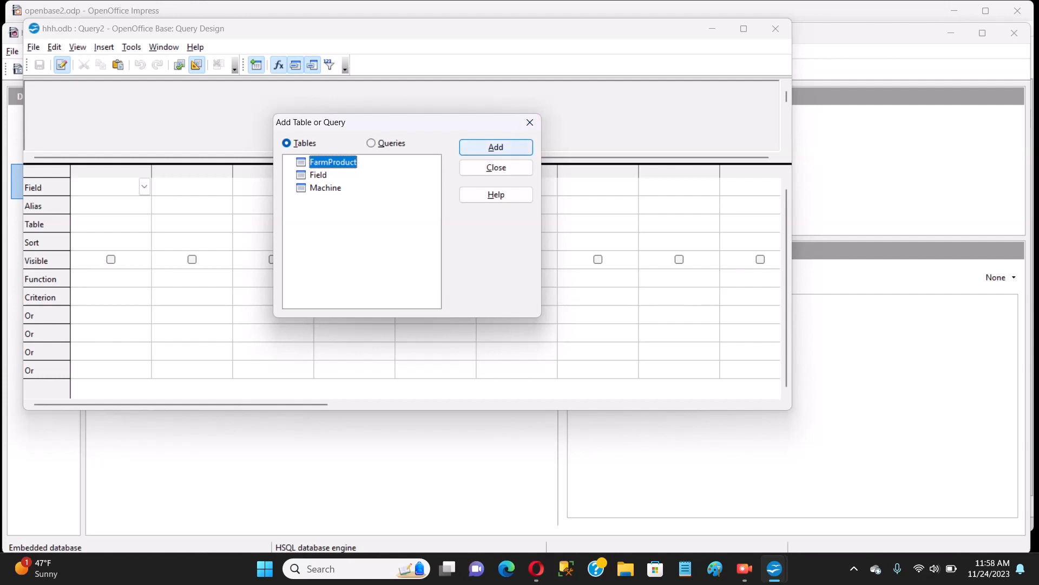
pyautogui.click(318, 175)
pyautogui.click(333, 162)
pyautogui.click(332, 162)
pyautogui.click(318, 175)
pyautogui.click(332, 162)
pyautogui.click(319, 175)
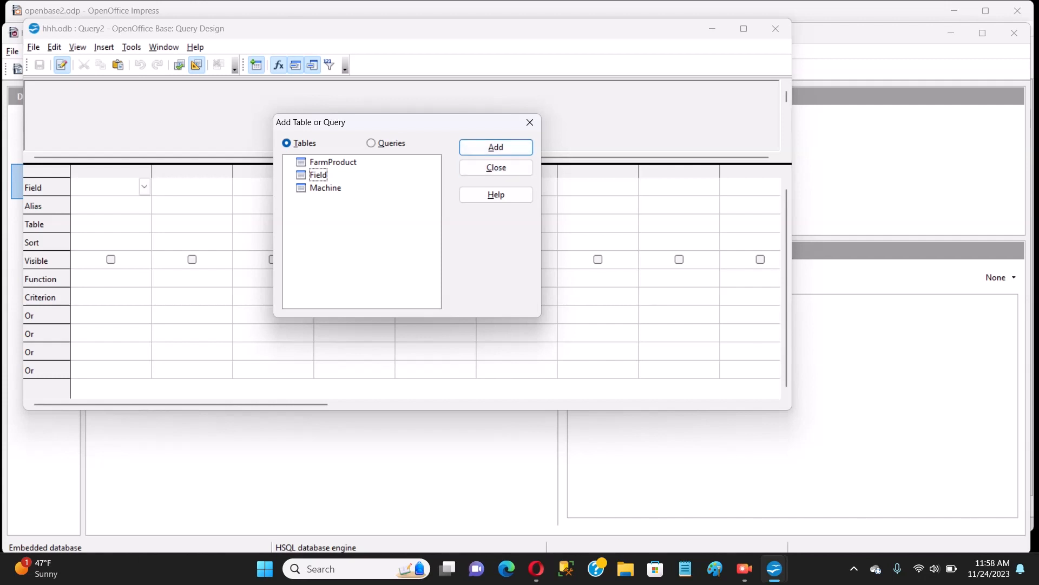
pyautogui.click(744, 568)
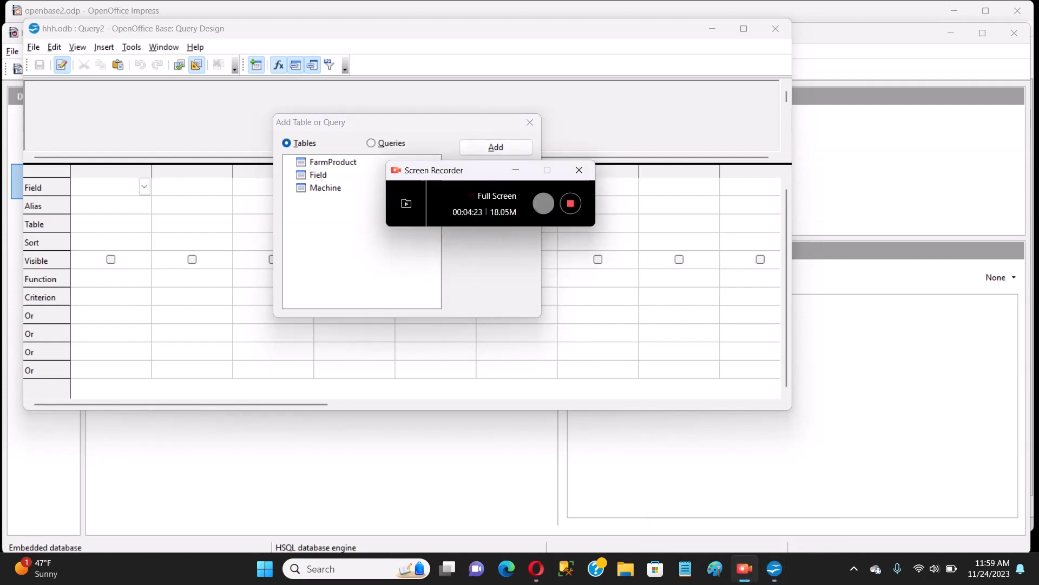
pyautogui.moveTo(543, 203); pyautogui.dragTo(749, 212)
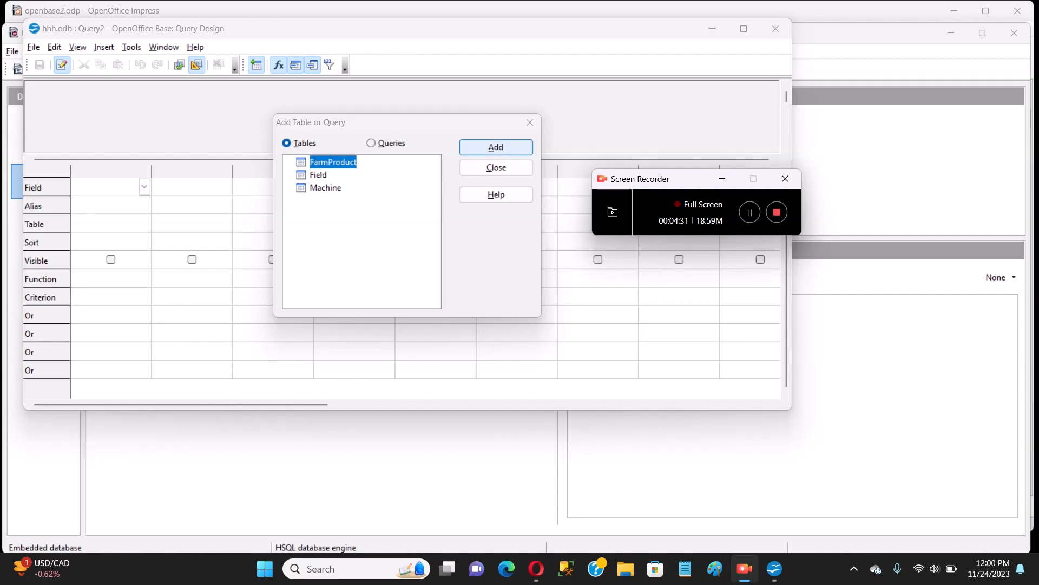
# Step: Add the FarmProduct and Field tables to the new query and finish adding tables
pyautogui.click(496, 147)
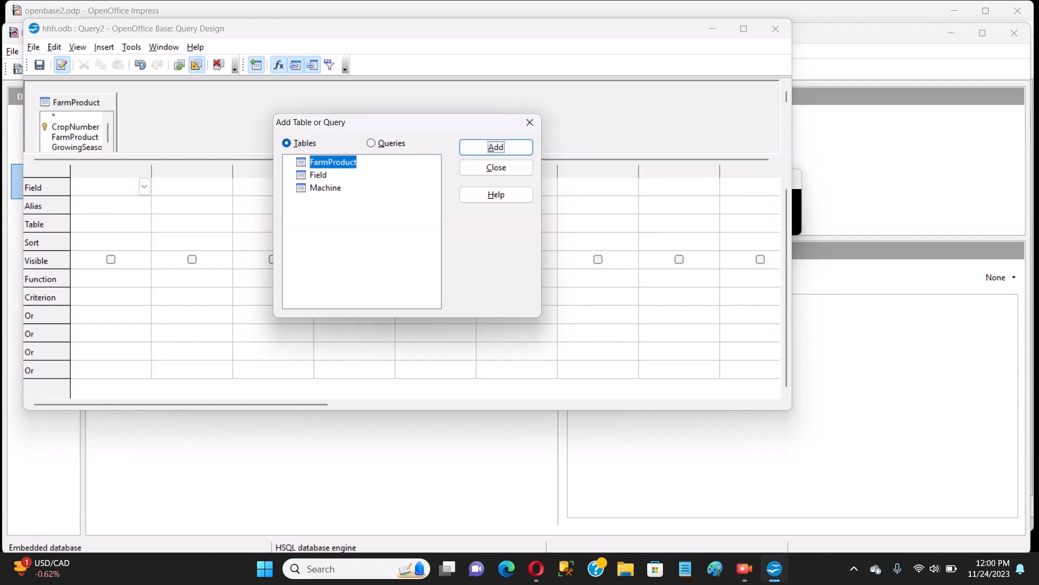
pyautogui.click(318, 175)
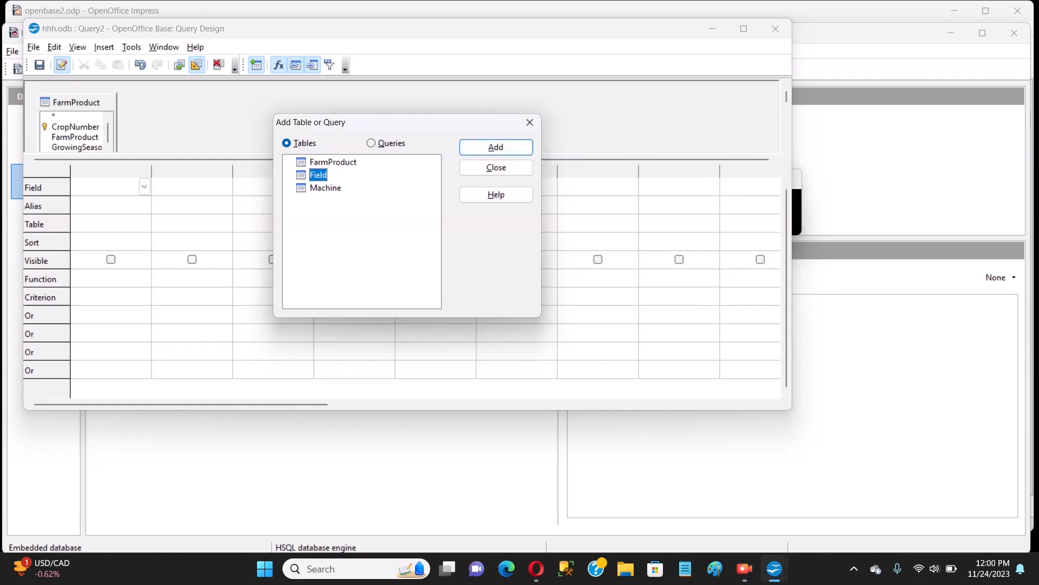
pyautogui.click(495, 146)
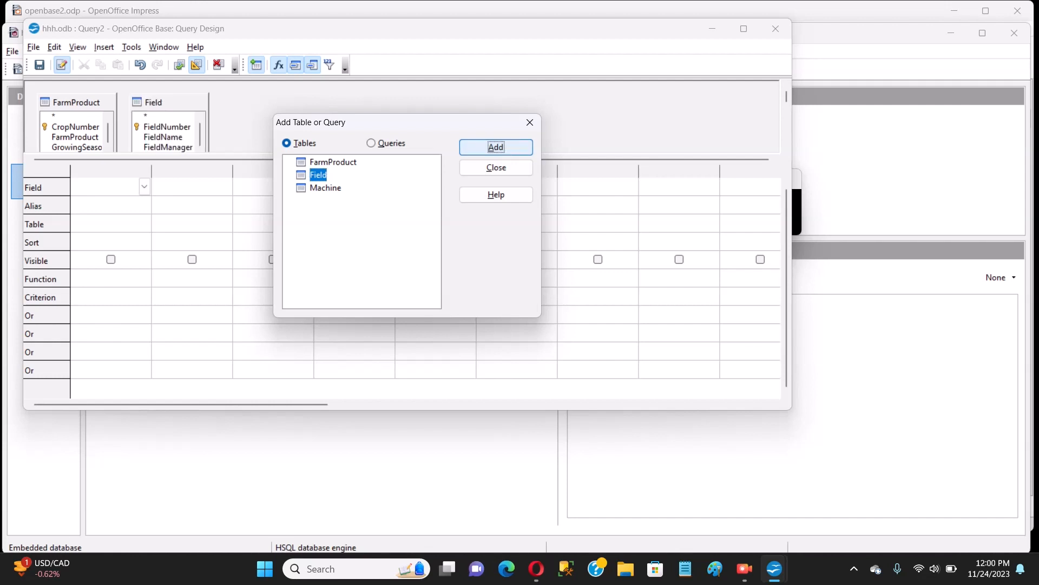
pyautogui.click(530, 122)
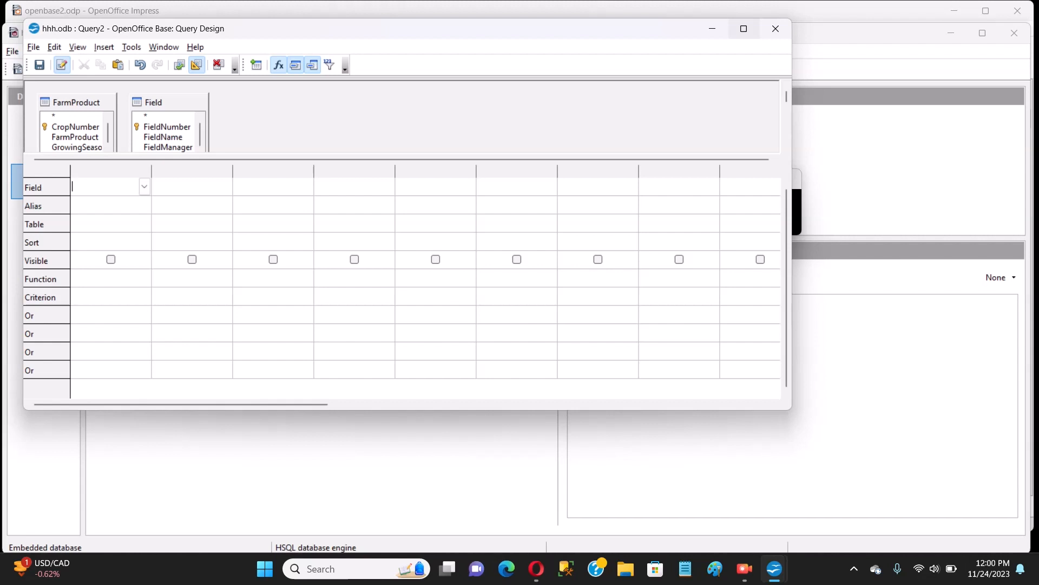
# Step: Maximize the query design window, move the Field table away from FarmProduct, and enlarge both table boxes to show all their fields
pyautogui.click(744, 28)
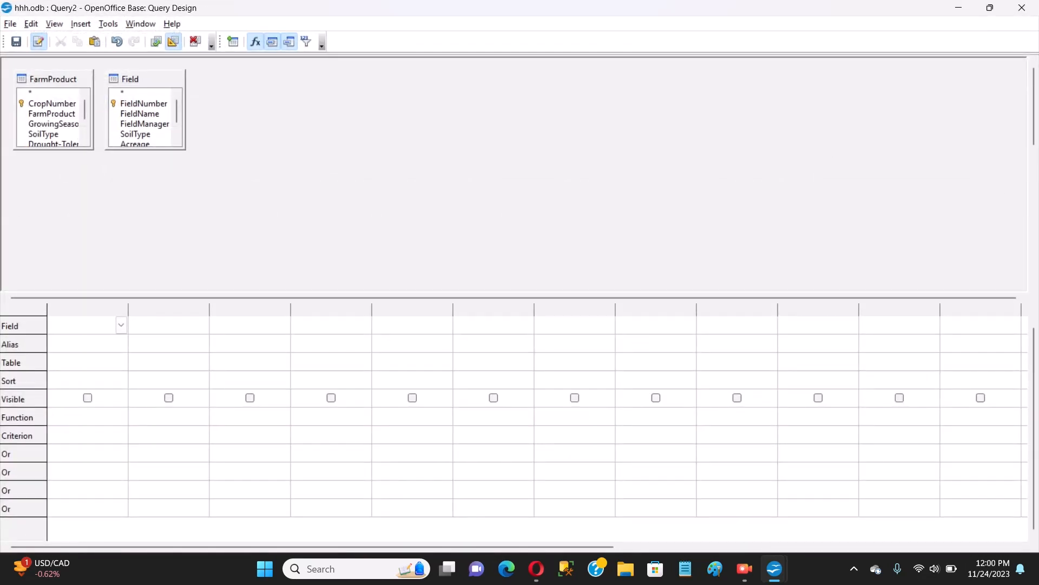
pyautogui.moveTo(144, 80); pyautogui.dragTo(216, 94)
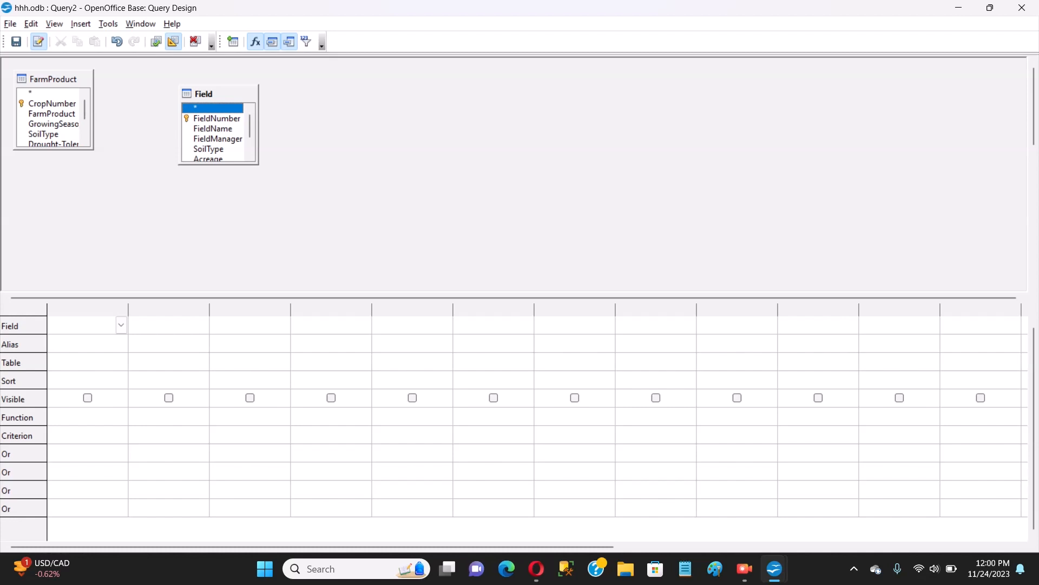
pyautogui.moveTo(53, 149); pyautogui.dragTo(53, 226)
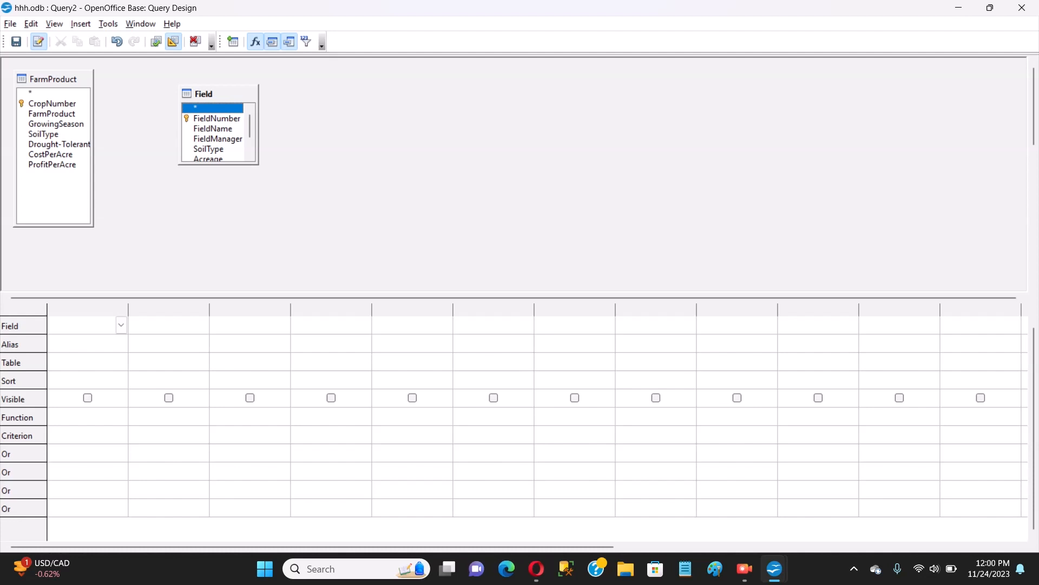
pyautogui.moveTo(94, 163); pyautogui.dragTo(127, 162)
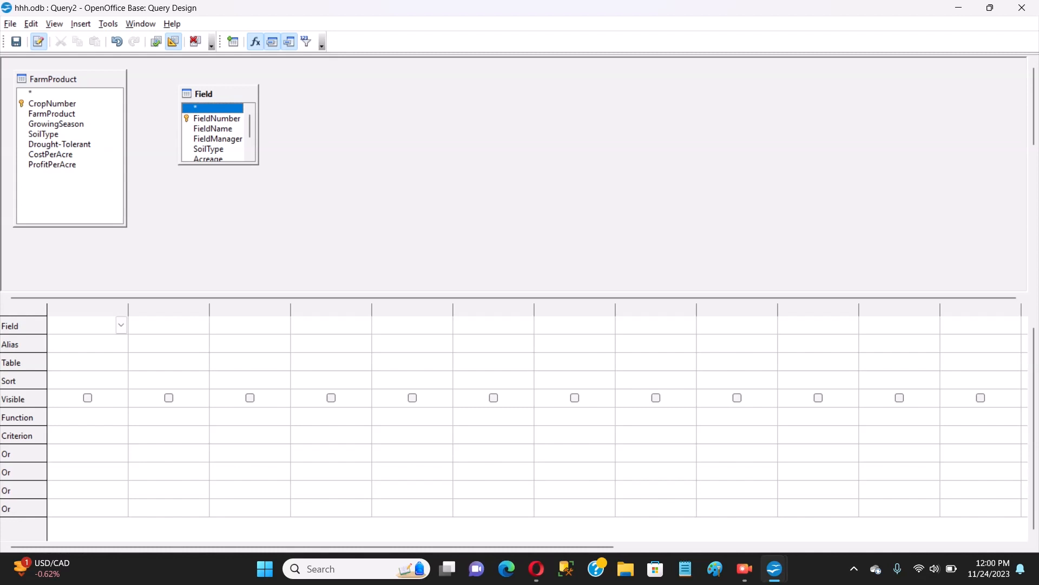
pyautogui.moveTo(218, 165); pyautogui.dragTo(218, 212)
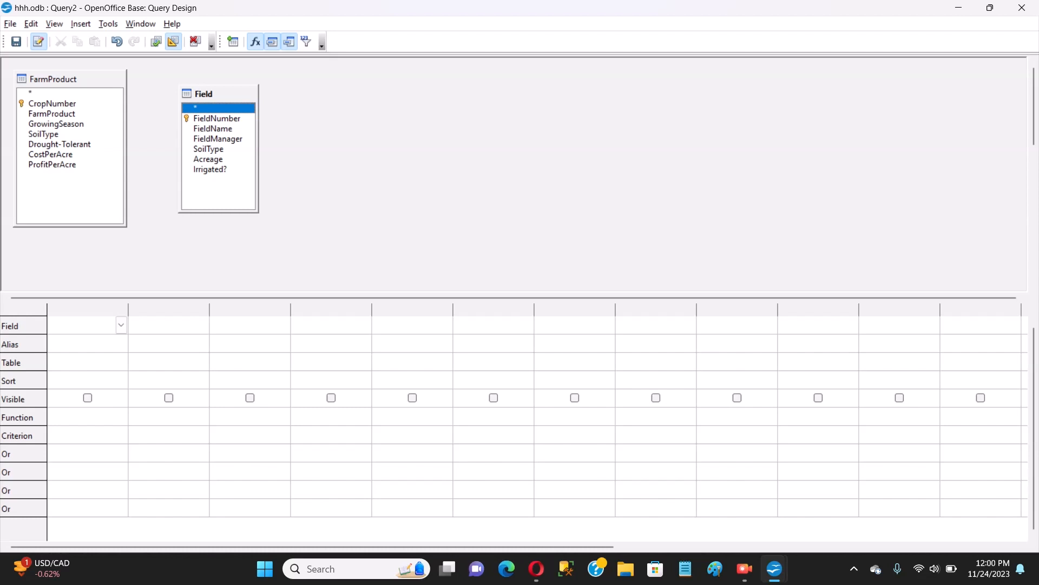
pyautogui.moveTo(259, 149); pyautogui.dragTo(265, 149)
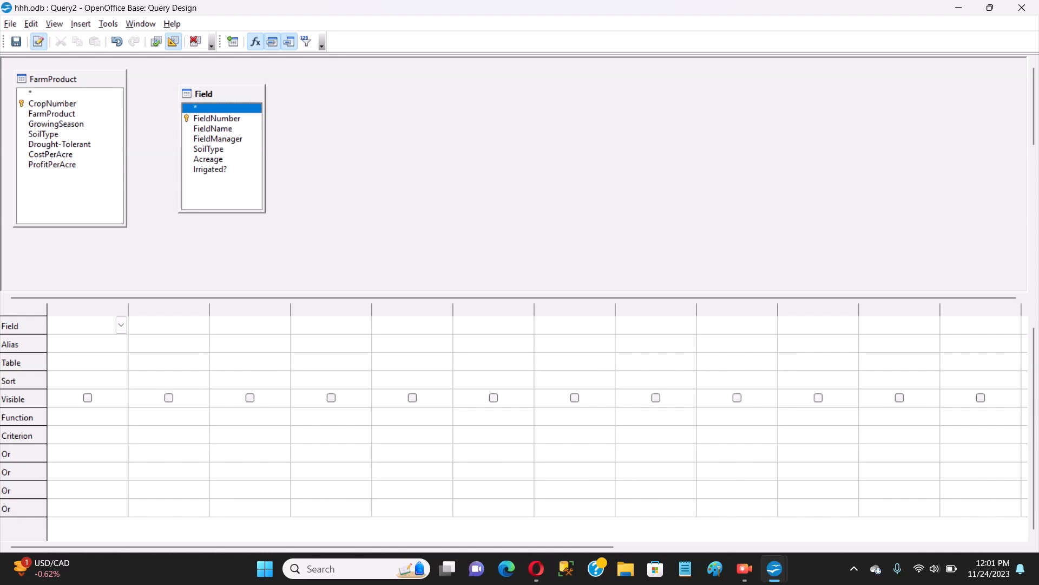
# Step: Join the FarmProduct and Field tables on their SoilType fields
pyautogui.click(44, 134)
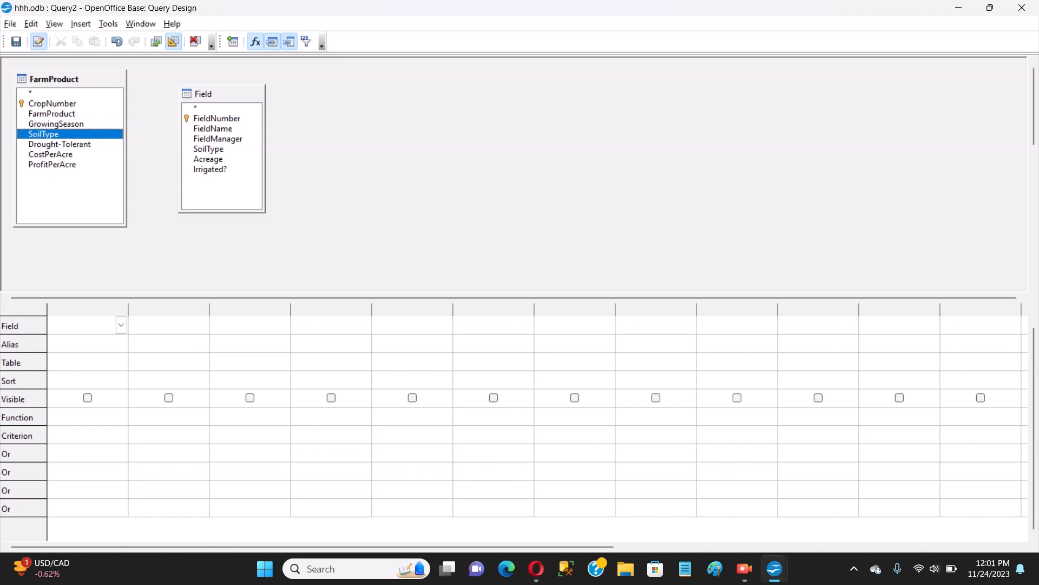
pyautogui.moveTo(43, 134); pyautogui.dragTo(208, 149)
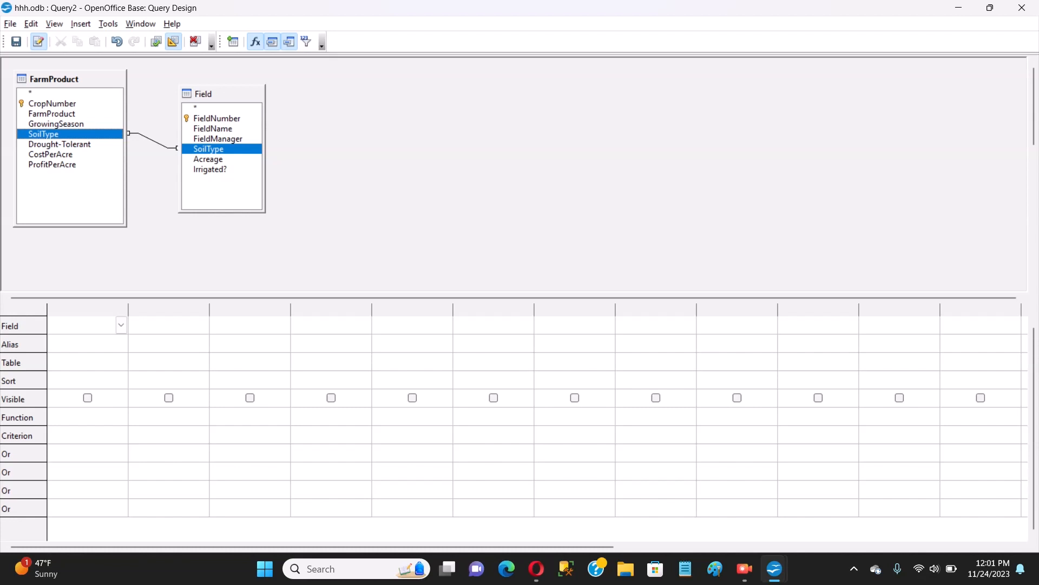
# Step: Set the first query column to the FarmProduct field from the FarmProduct table
pyautogui.click(88, 361)
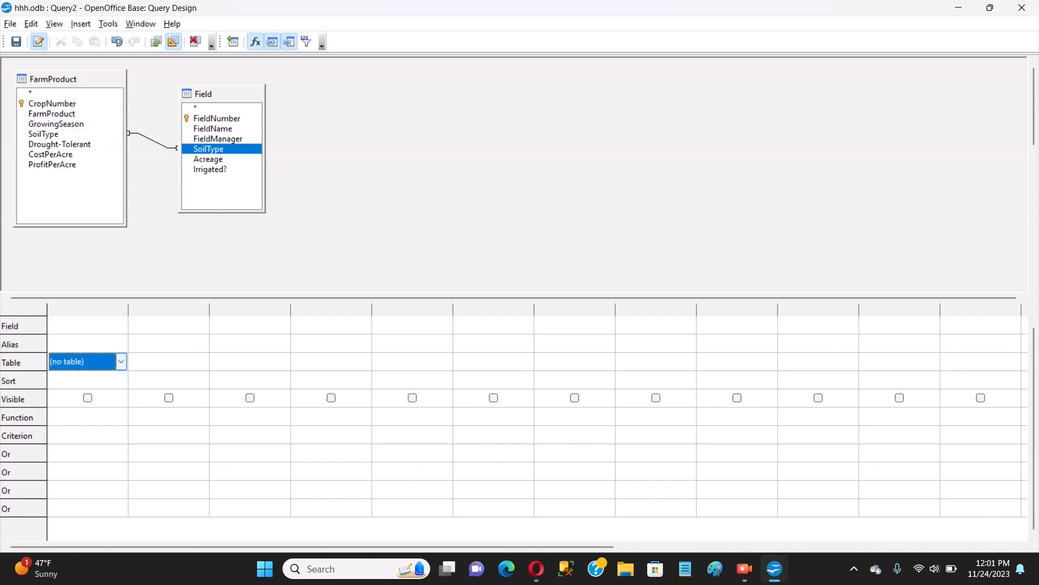
pyautogui.click(121, 362)
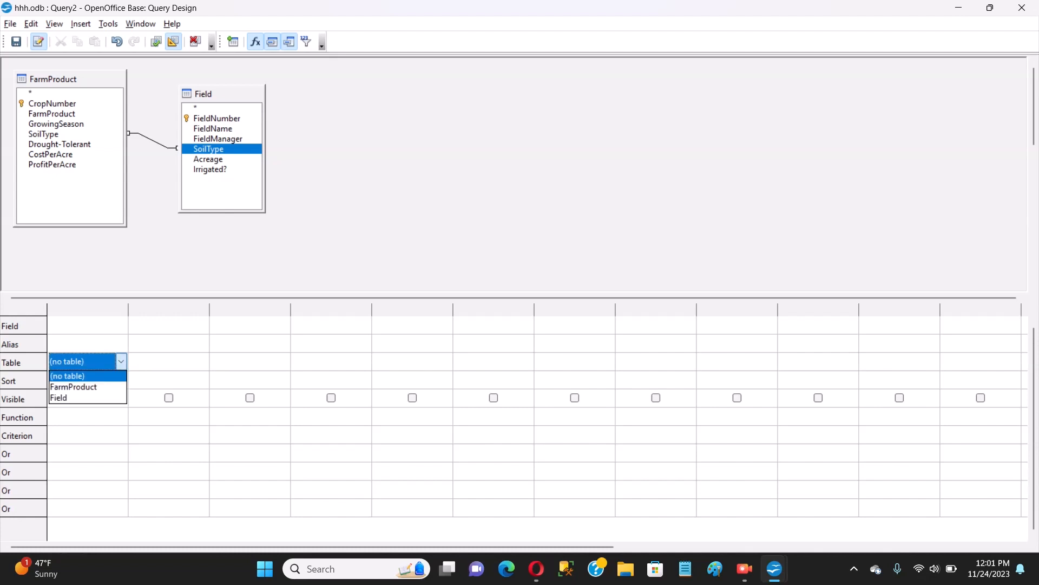
pyautogui.click(74, 387)
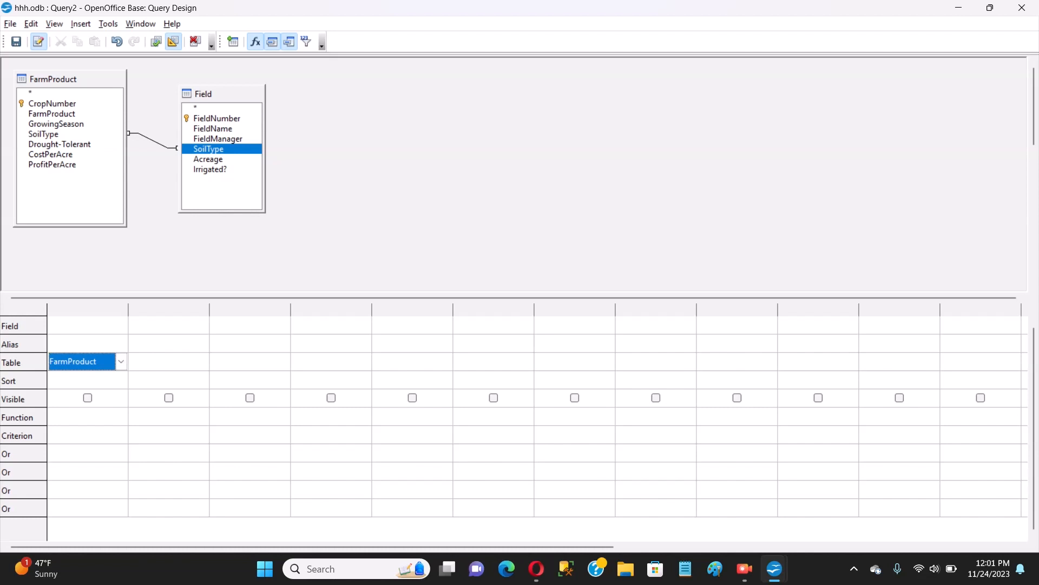
pyautogui.click(117, 325)
pyautogui.click(121, 325)
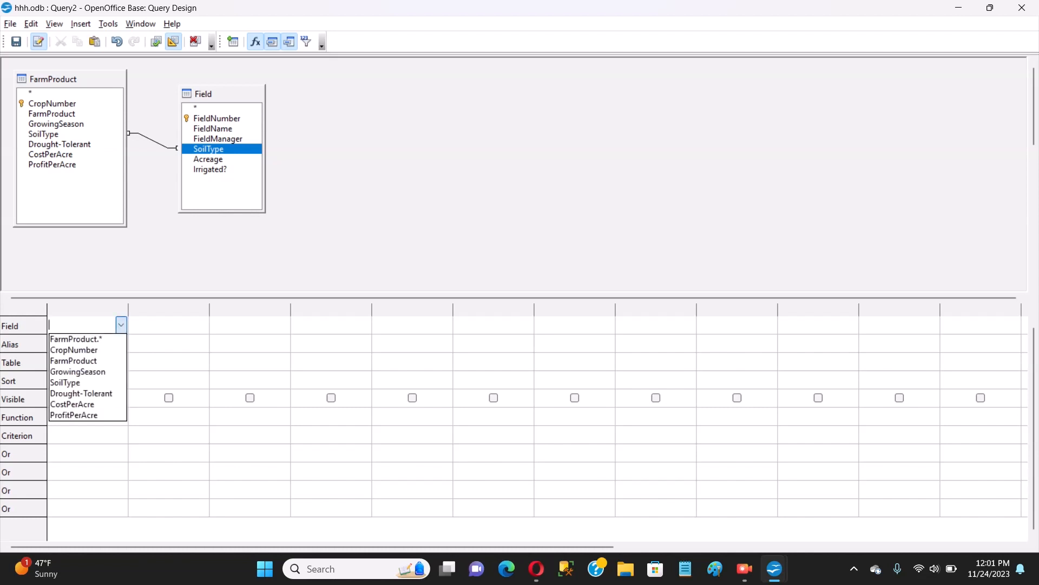
pyautogui.press('Down')
pyautogui.press('Down')
pyautogui.press('Down')
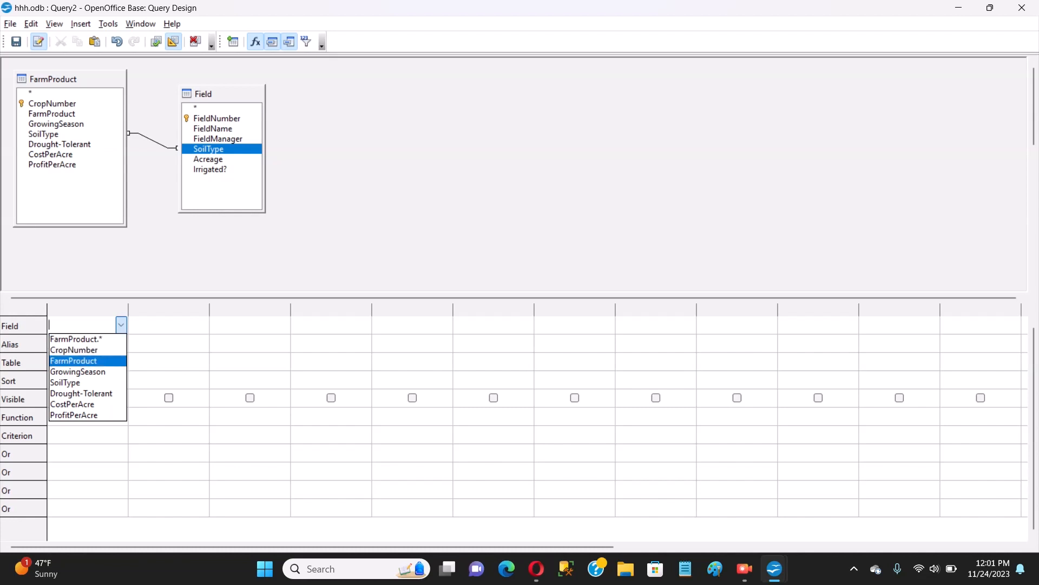
pyautogui.press('Return')
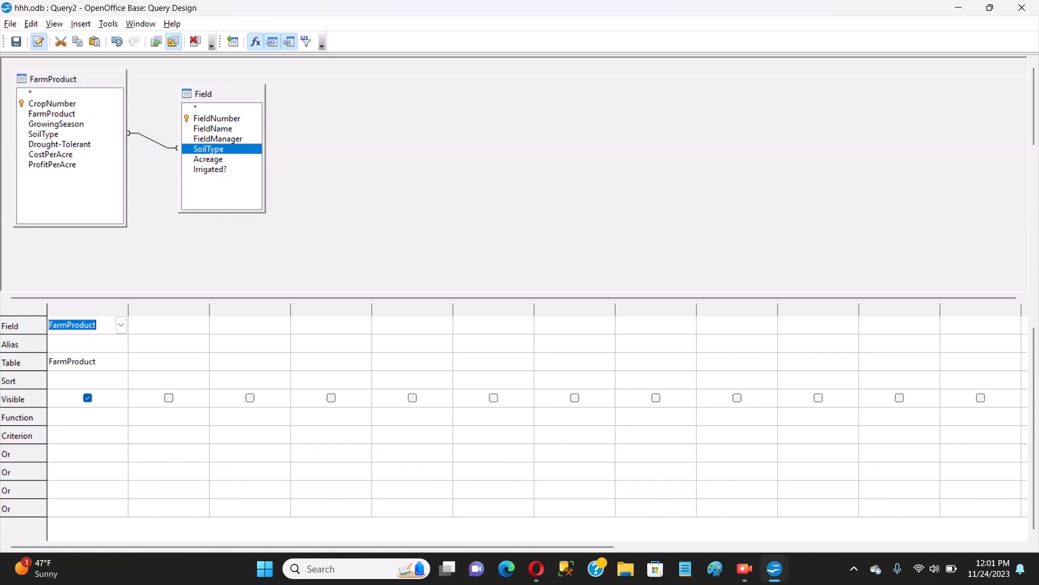
# Step: Set the second query column to the SoilType field from the FarmProduct table
pyautogui.click(201, 361)
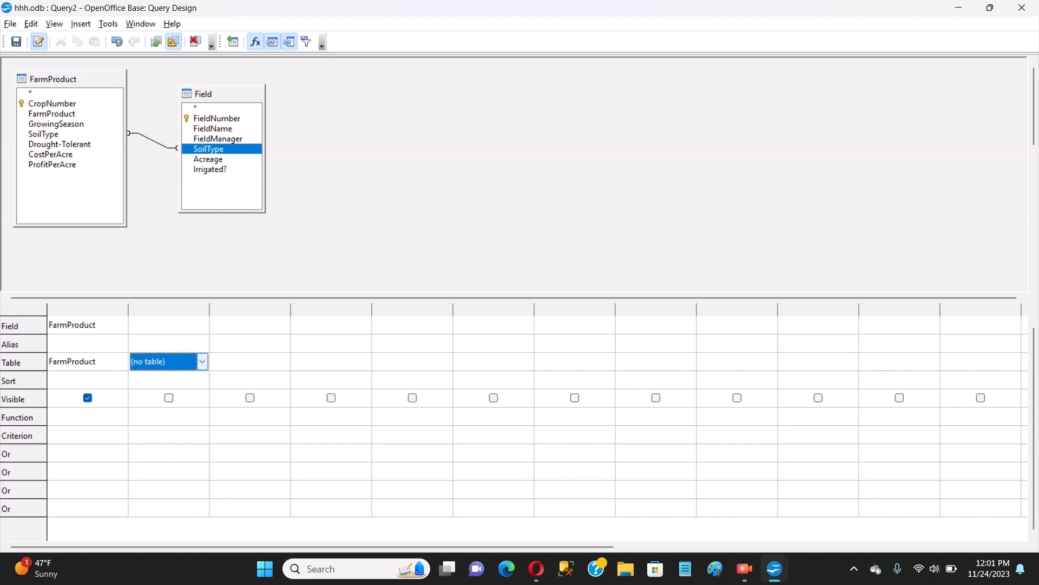
pyautogui.click(202, 361)
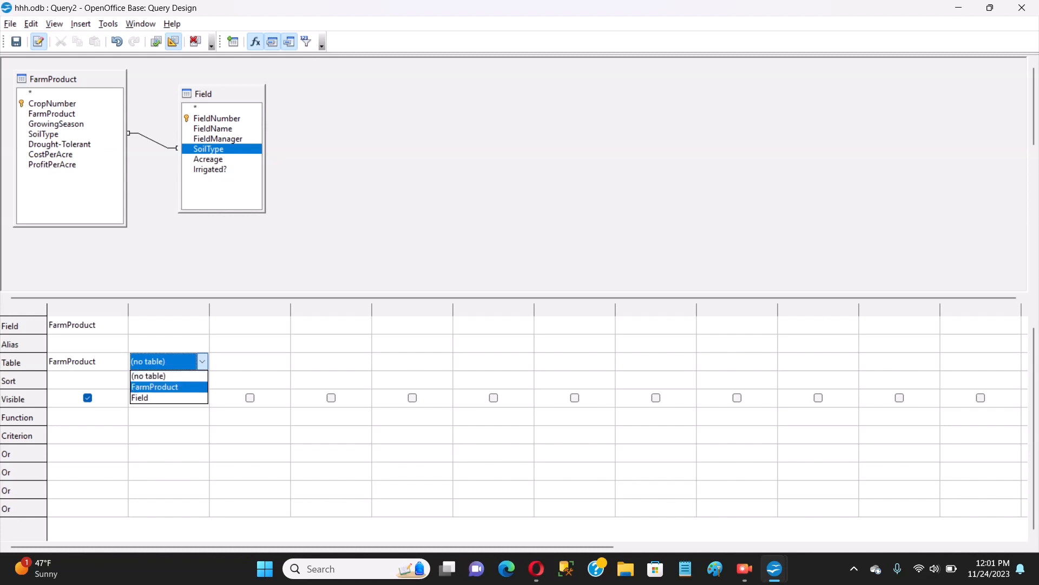
pyautogui.click(155, 387)
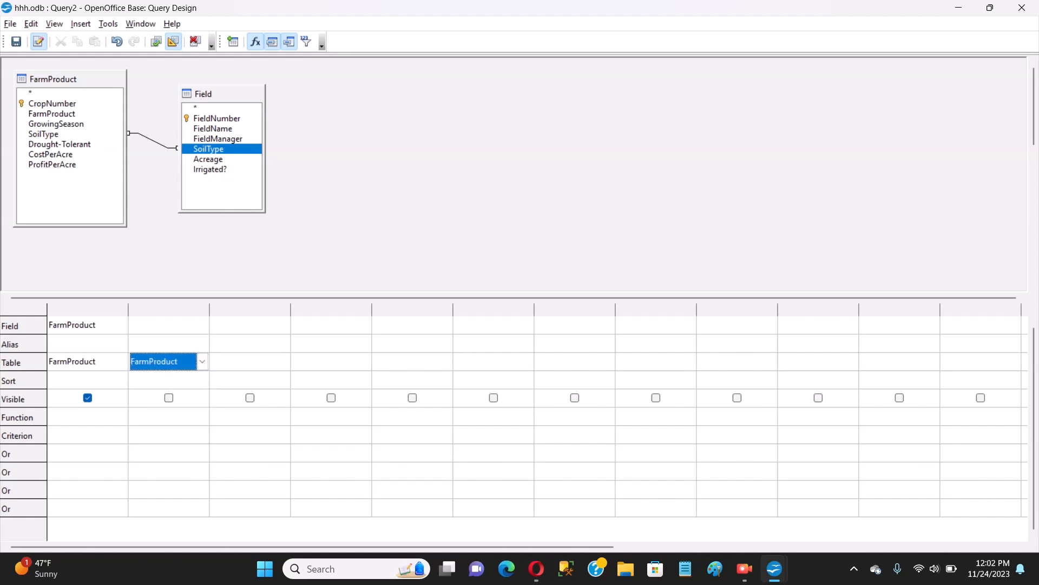
pyautogui.click(201, 325)
pyautogui.click(202, 325)
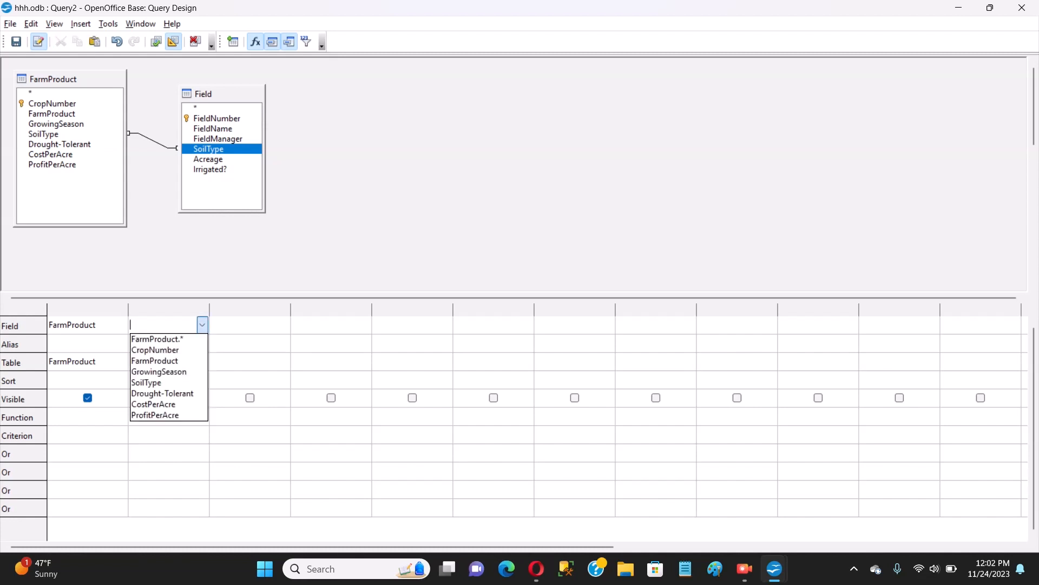
pyautogui.click(157, 382)
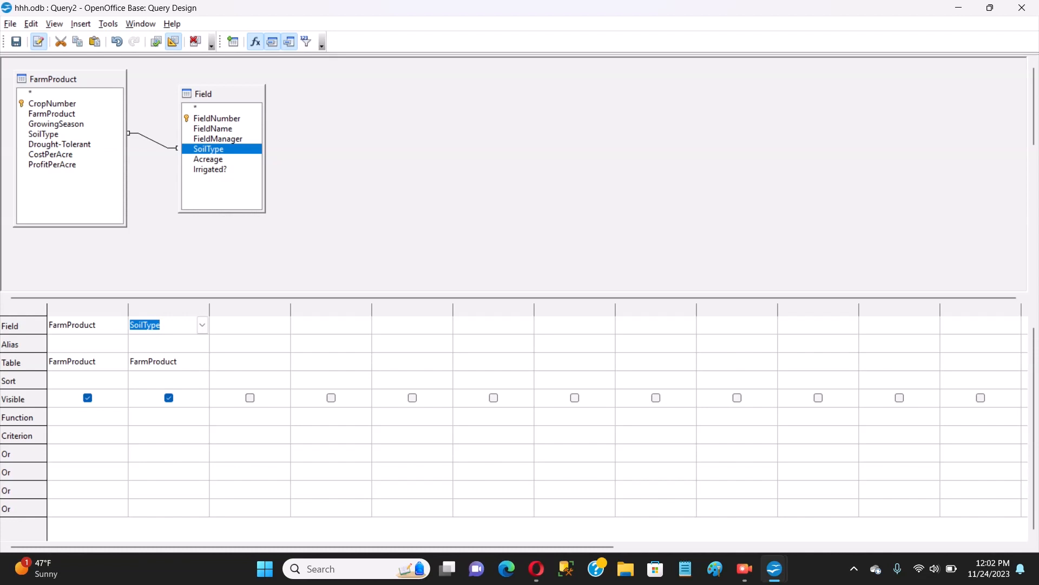
pyautogui.click(283, 325)
pyautogui.click(283, 325)
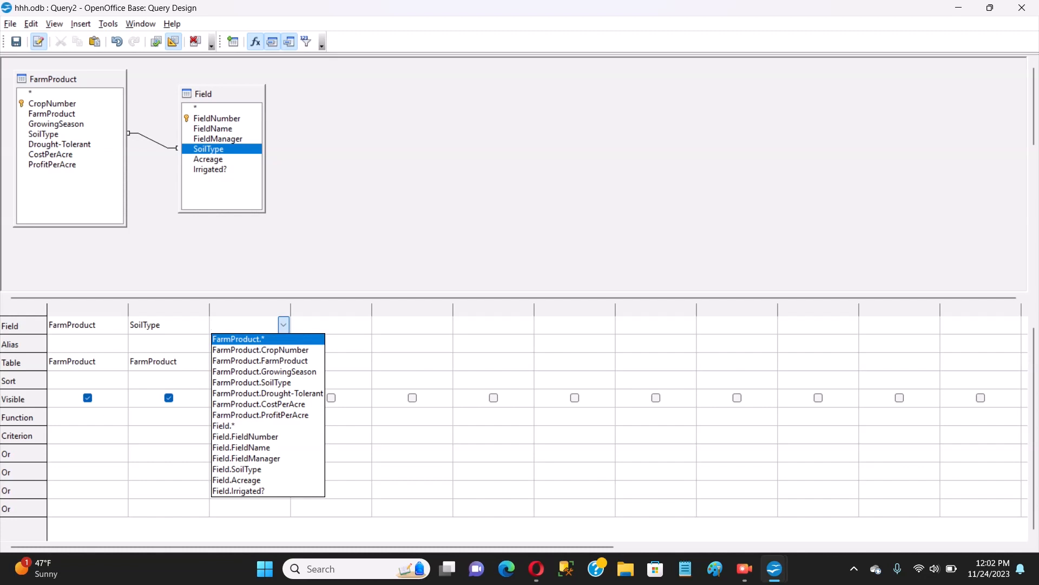
pyautogui.press('Escape')
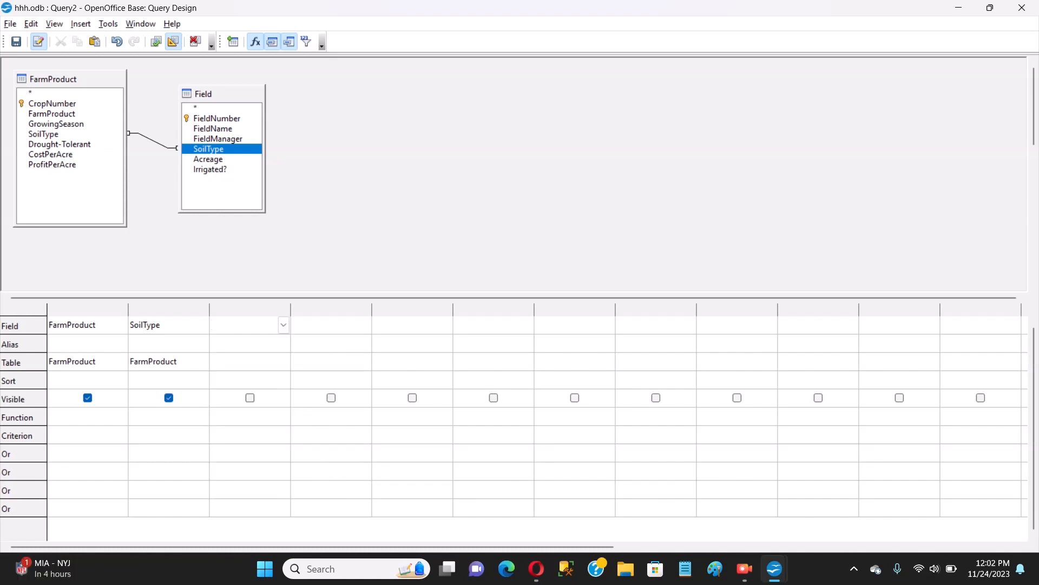
# Step: Set the third query column to the FieldName field from the Field table
pyautogui.click(283, 361)
pyautogui.click(283, 361)
pyautogui.press('Down')
pyautogui.press('Down')
pyautogui.press('Return')
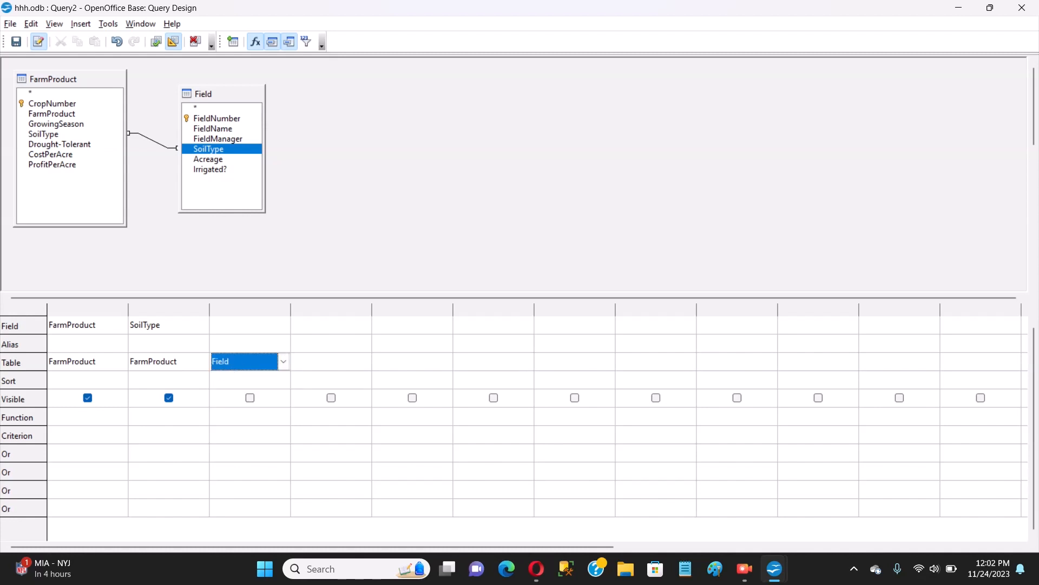
pyautogui.click(244, 325)
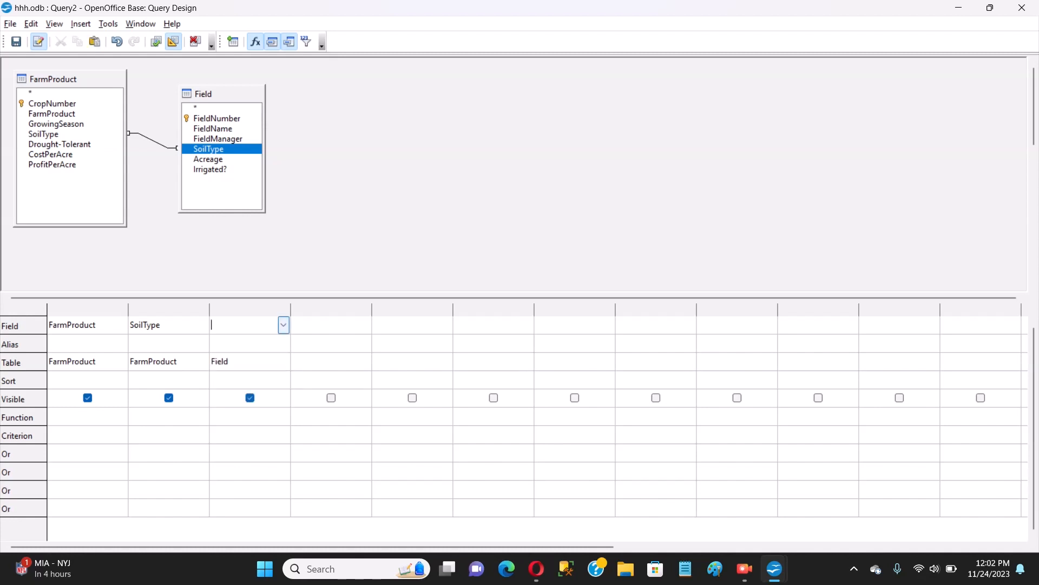
pyautogui.hotkey('alt', 'Down')
pyautogui.press('Down')
pyautogui.press('Down')
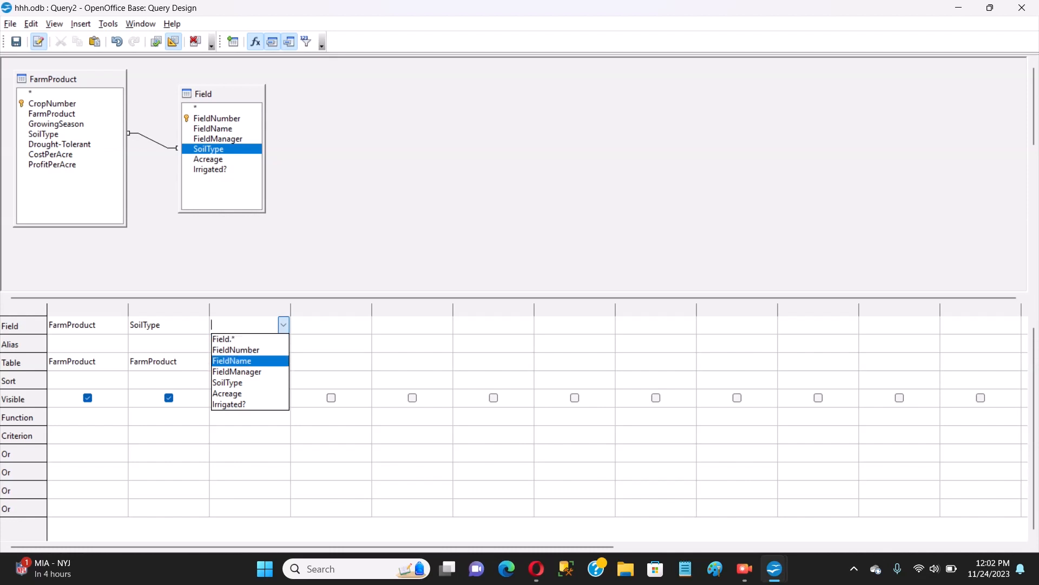
pyautogui.press('Return')
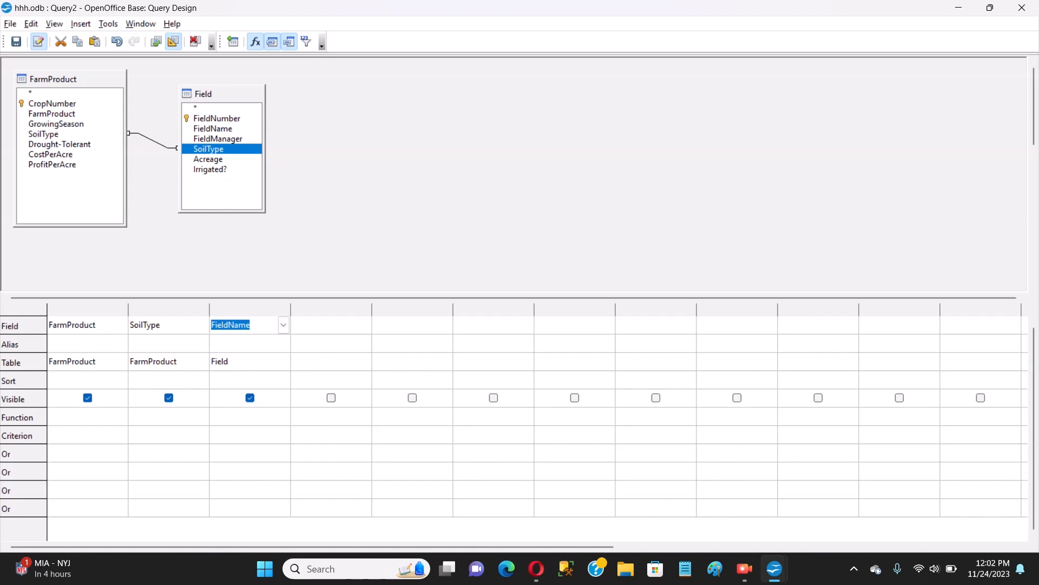
pyautogui.click(325, 361)
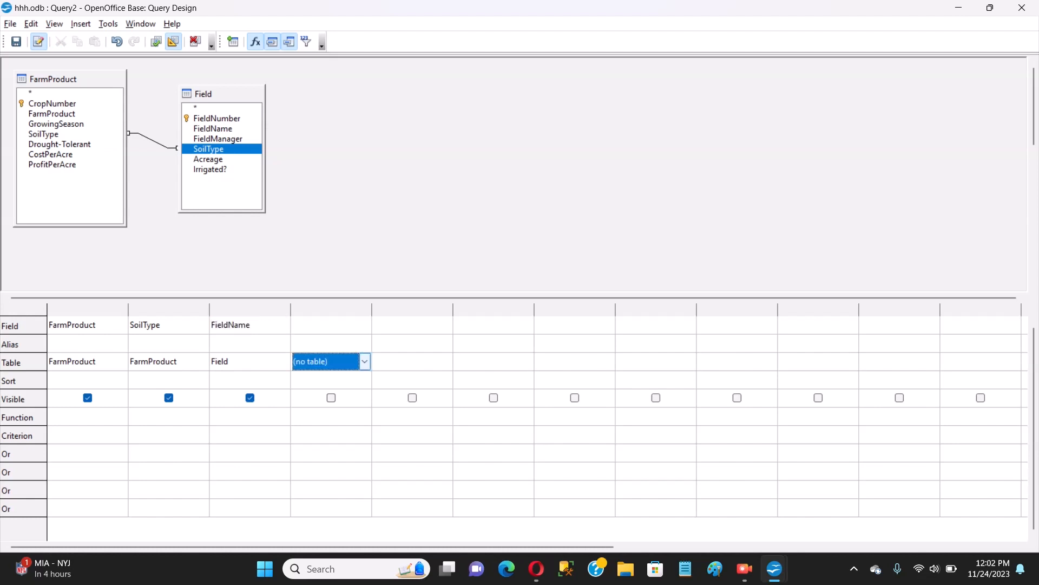
pyautogui.hotkey('alt', 'Down')
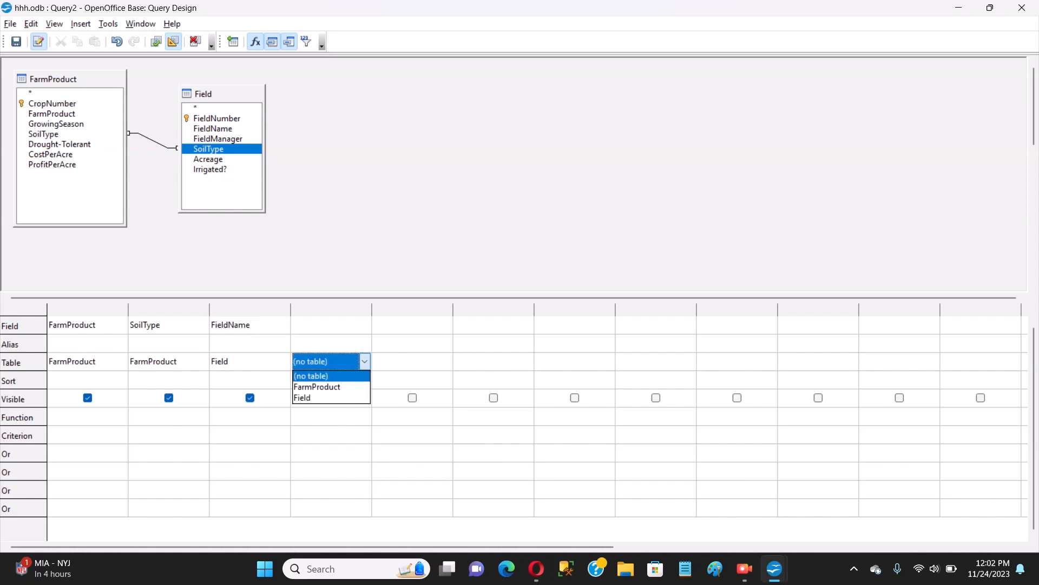
pyautogui.press('Escape')
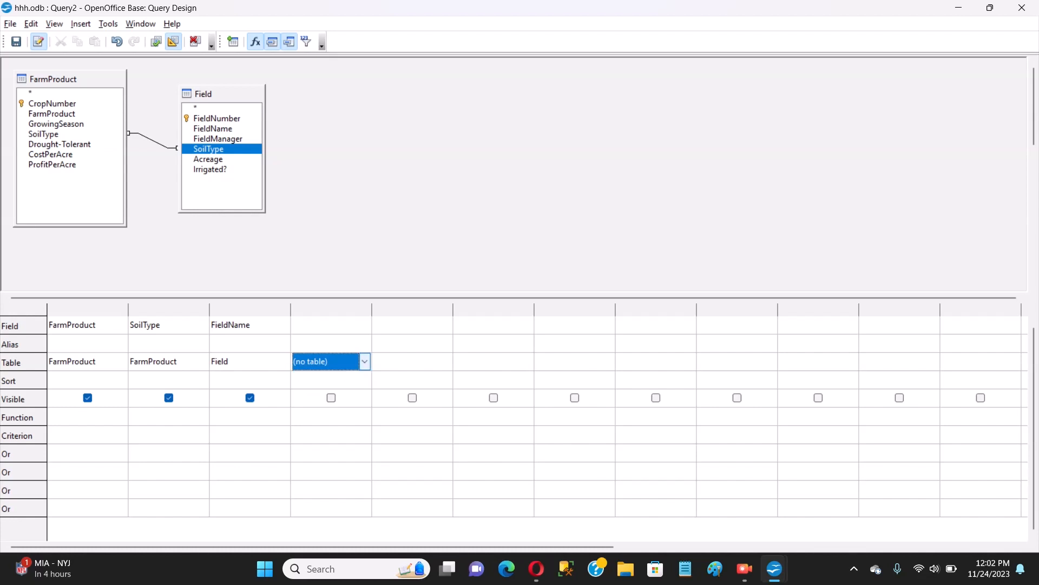
# Step: Add the Field table's FieldManager field as the fourth visible query column and run the query
pyautogui.click(331, 324)
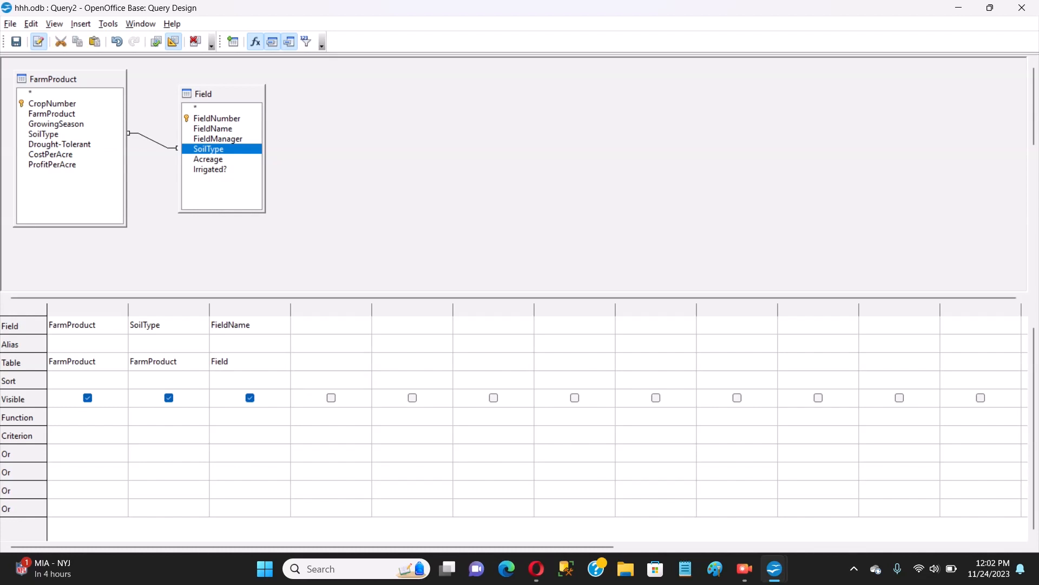
pyautogui.click(365, 324)
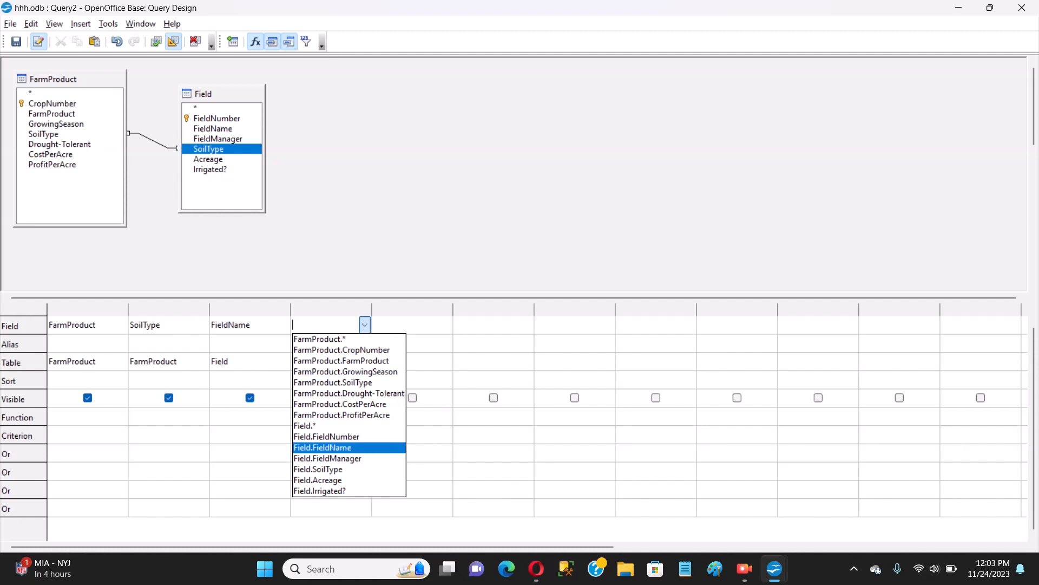
pyautogui.press('Return')
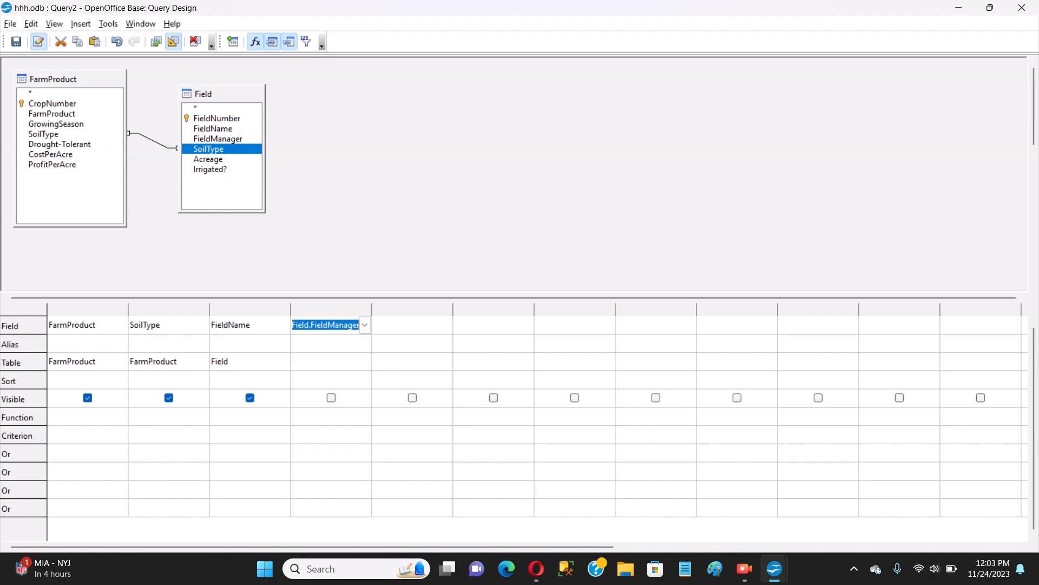
pyautogui.click(331, 397)
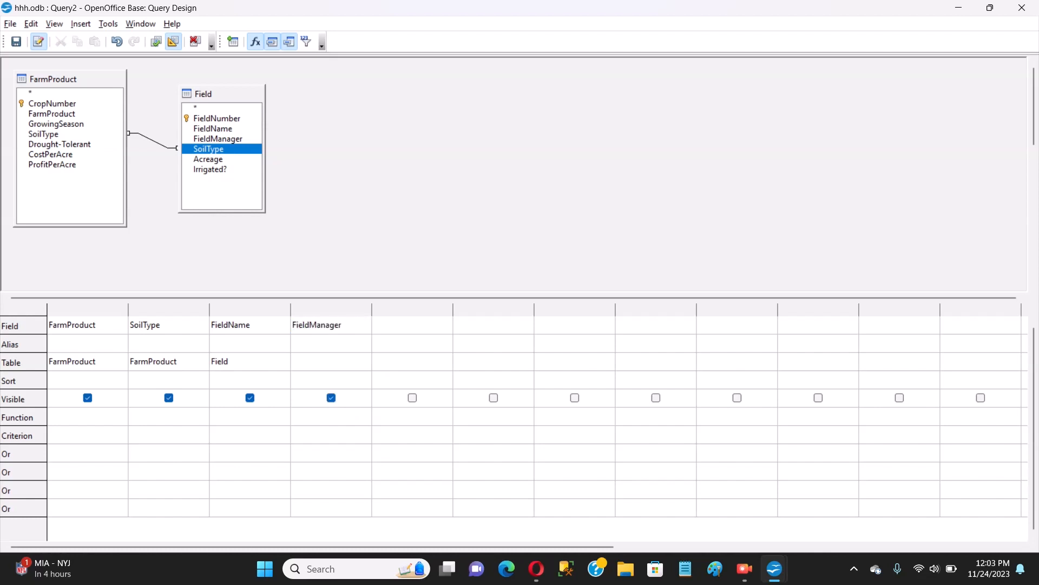
pyautogui.click(331, 398)
pyautogui.click(157, 42)
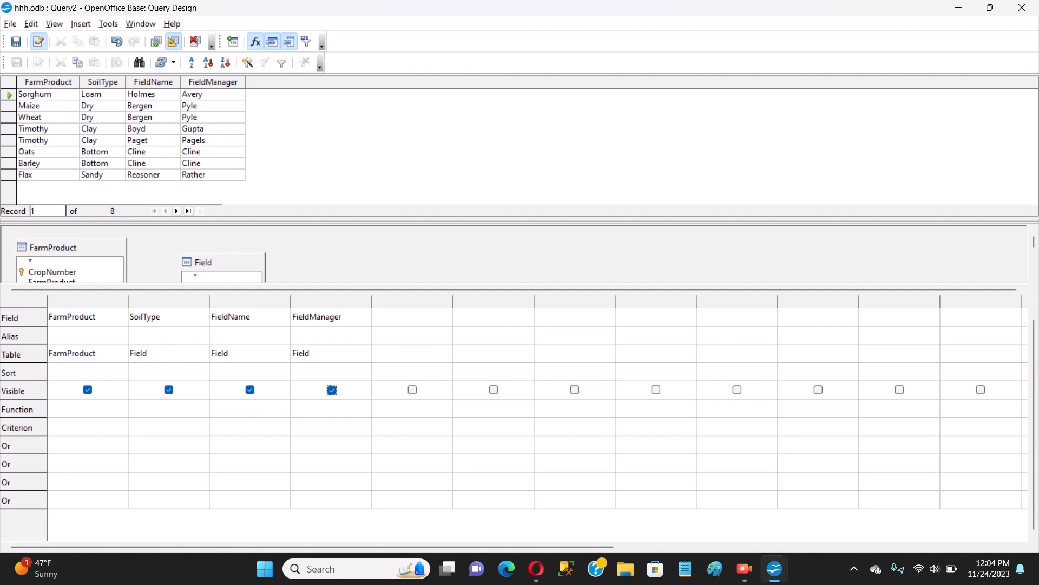
pyautogui.click(87, 409)
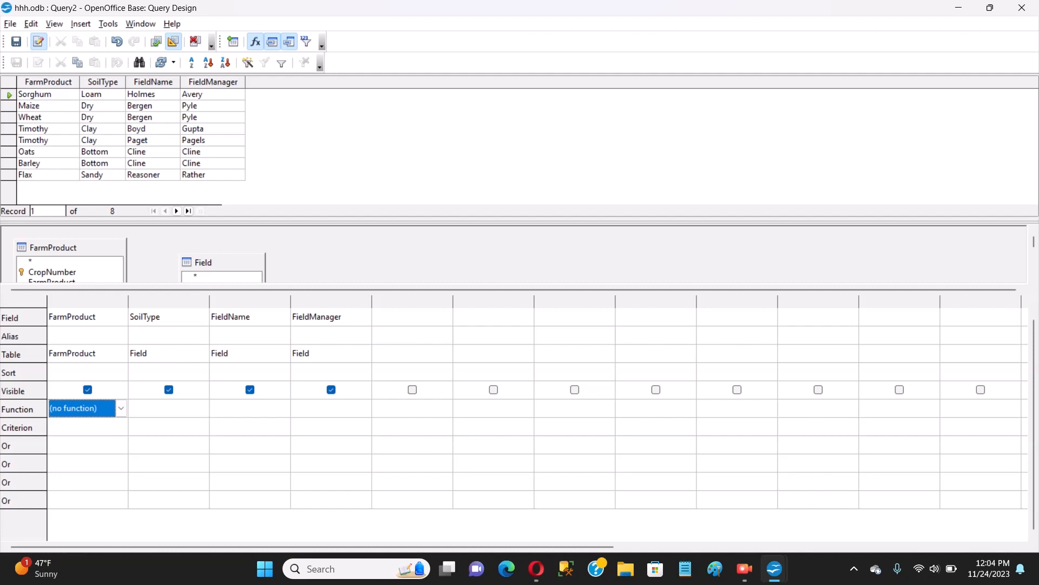
pyautogui.click(87, 427)
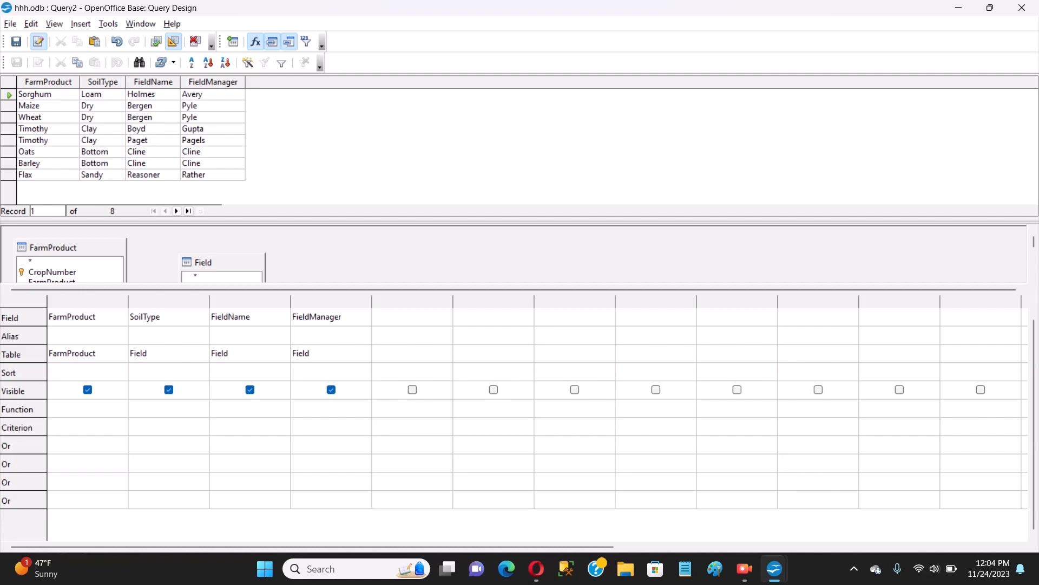
pyautogui.click(88, 409)
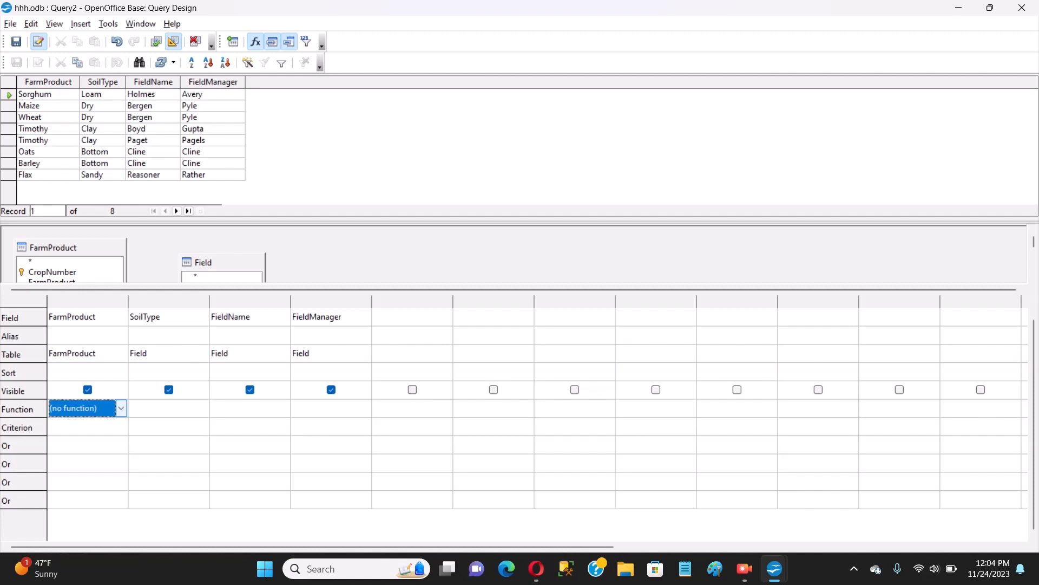
pyautogui.click(122, 408)
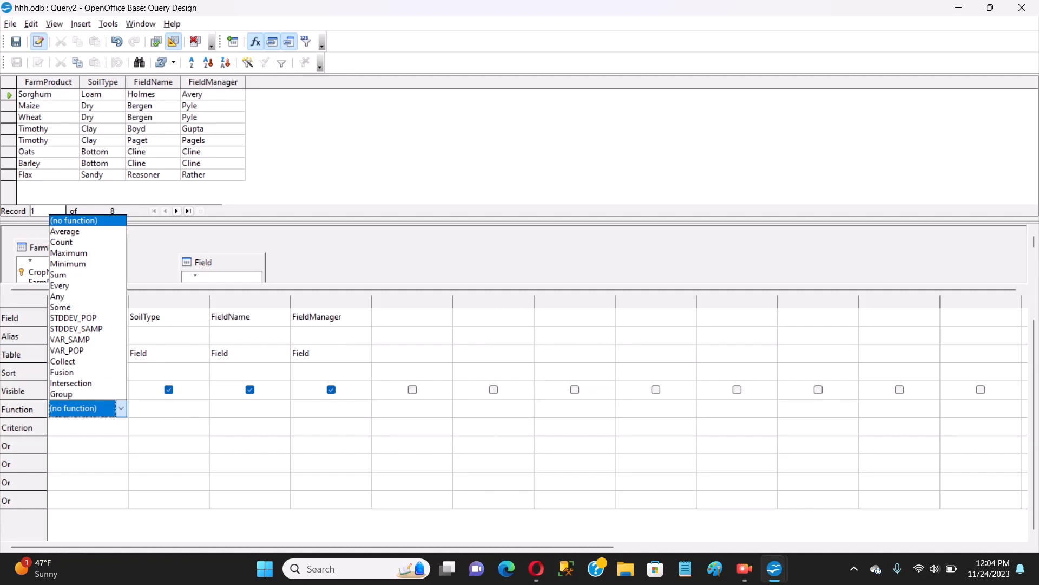
pyautogui.click(122, 408)
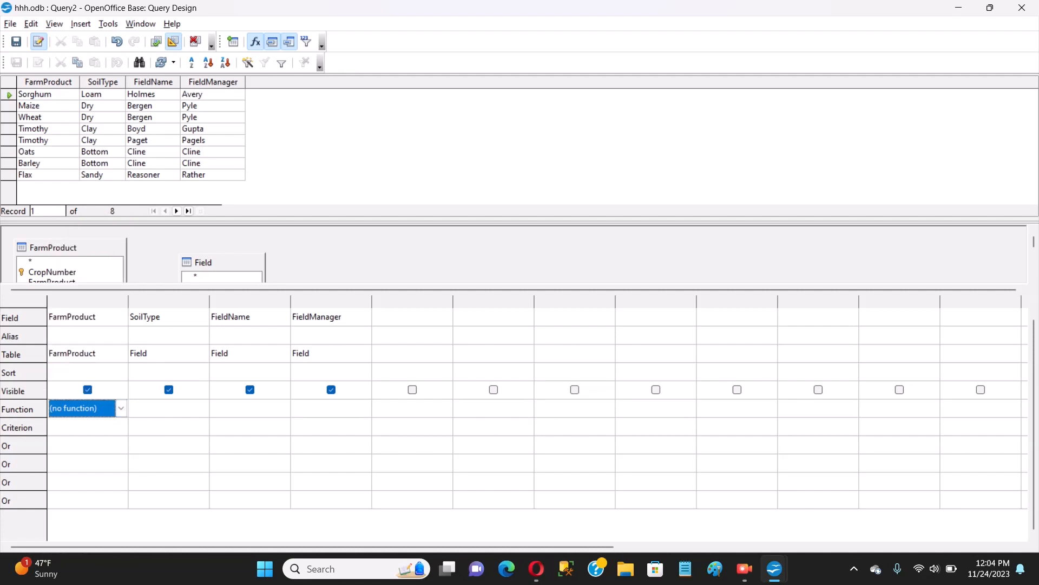
# Step: Set the FarmProduct column's criterion to Timothy and run the query again
pyautogui.click(88, 427)
pyautogui.write('TIMO')
pyautogui.press('BackSpace')
pyautogui.press('BackSpace')
pyautogui.press('BackSpace')
pyautogui.press('BackSpace')
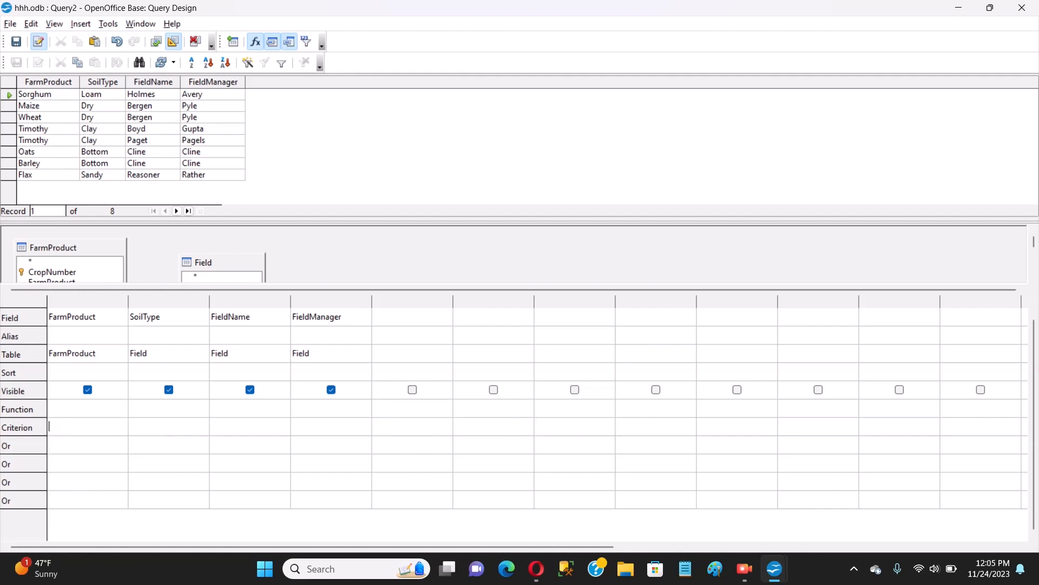
pyautogui.write('Timothy')
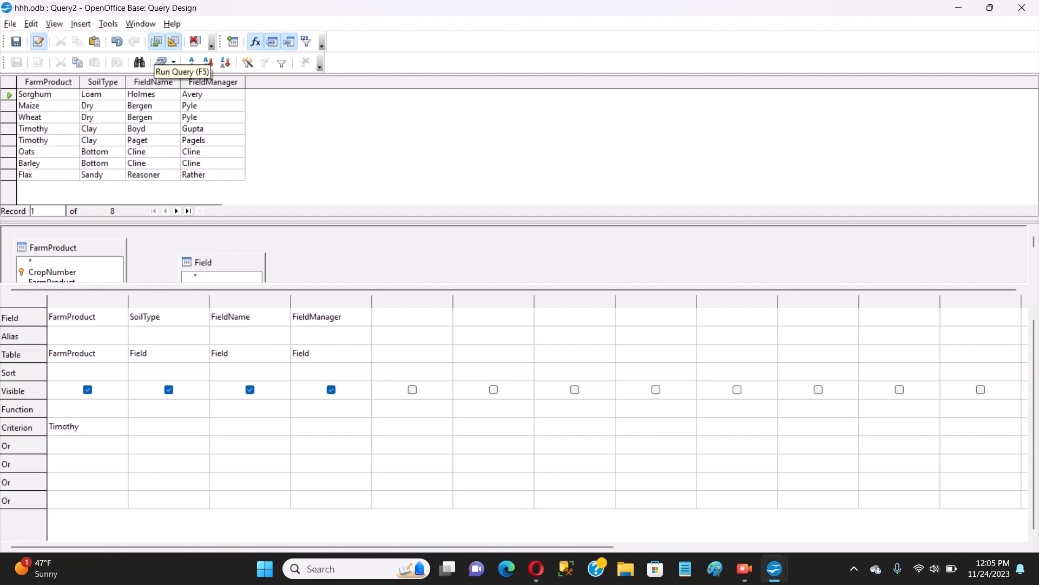
pyautogui.click(161, 62)
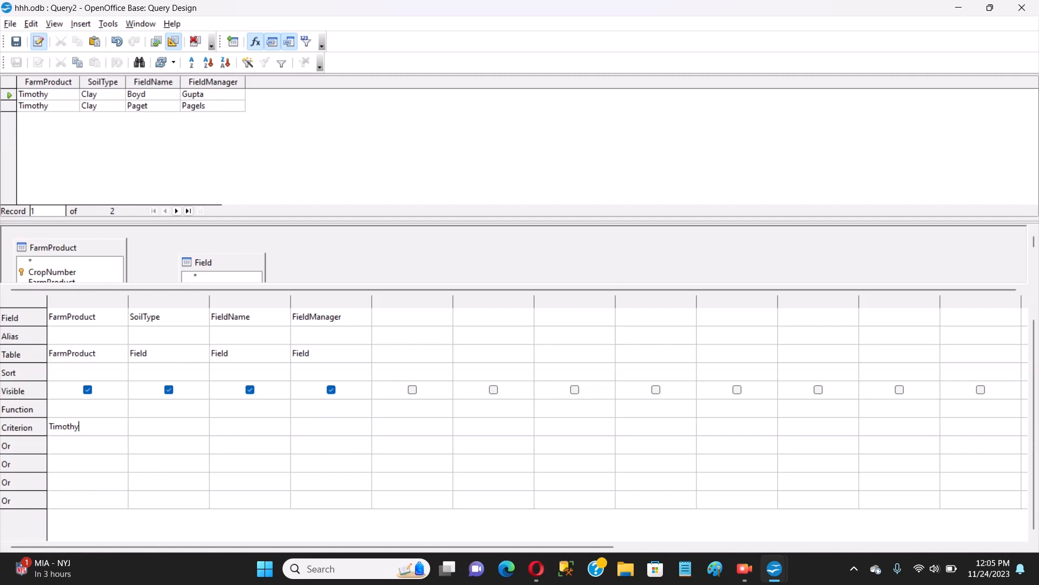
# Step: Hide the SoilType column from the query output and rerun the query
pyautogui.click(169, 390)
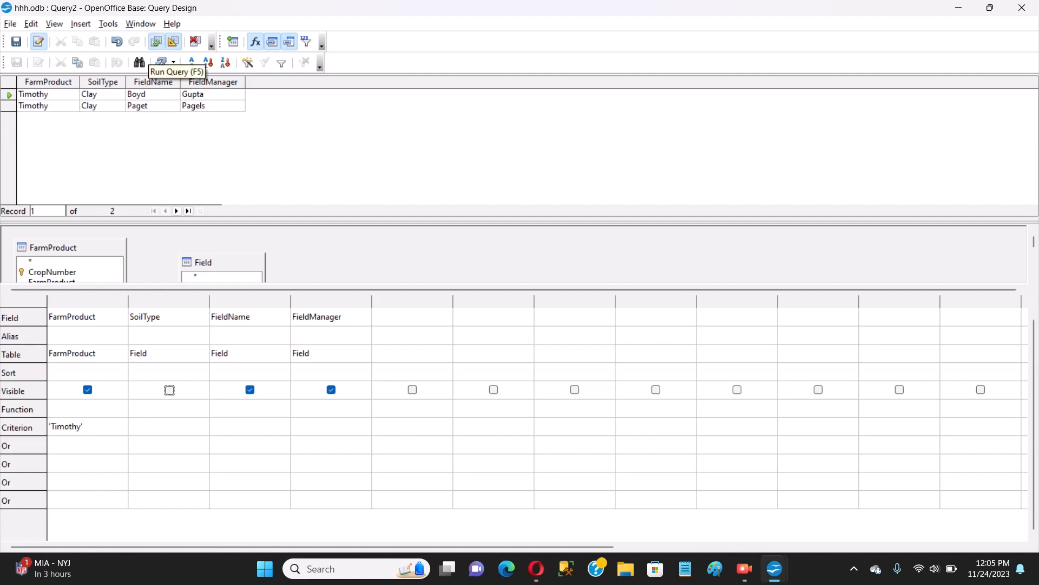
pyautogui.click(161, 61)
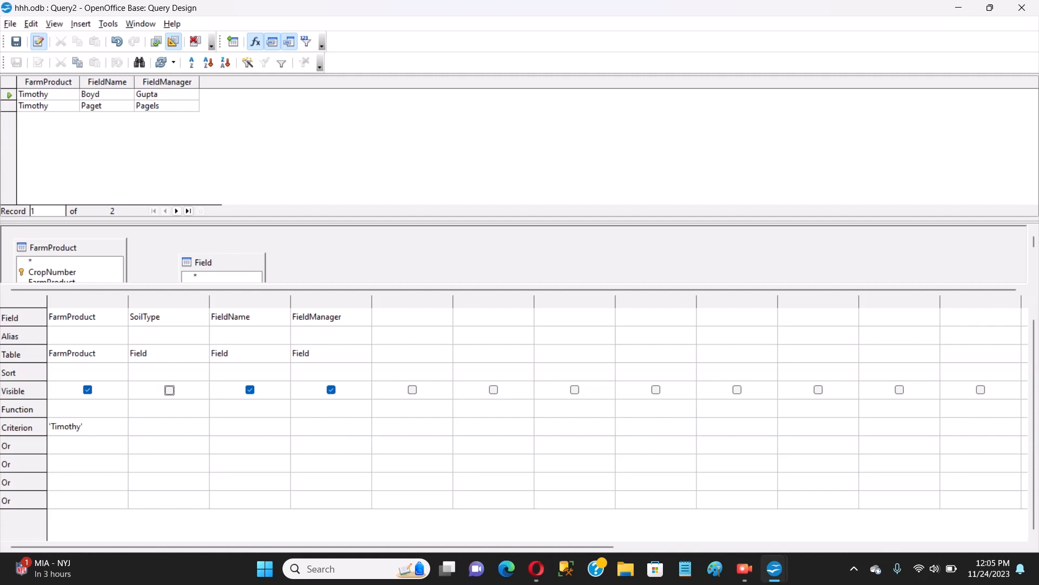
pyautogui.moveTo(57, 568)
pyautogui.click(71, 445)
pyautogui.write('Millet')
pyautogui.press('BackSpace')
pyautogui.press('BackSpace')
pyautogui.press('BackSpace')
pyautogui.press('BackSpace')
pyautogui.press('BackSpace')
pyautogui.press('BackSpace')
pyautogui.write("'Millet'")
pyautogui.press('BackSpace')
pyautogui.press('BackSpace')
pyautogui.press('BackSpace')
pyautogui.press('BackSpace')
pyautogui.press('BackSpace')
pyautogui.press('BackSpace')
pyautogui.press('BackSpace')
pyautogui.press('BackSpace')
# Step: Clear the Timothy criterion from the FarmProduct column and rerun the query without any filter
pyautogui.hotkey('shift', 'End')
pyautogui.press('Delete')
pyautogui.press('F5')
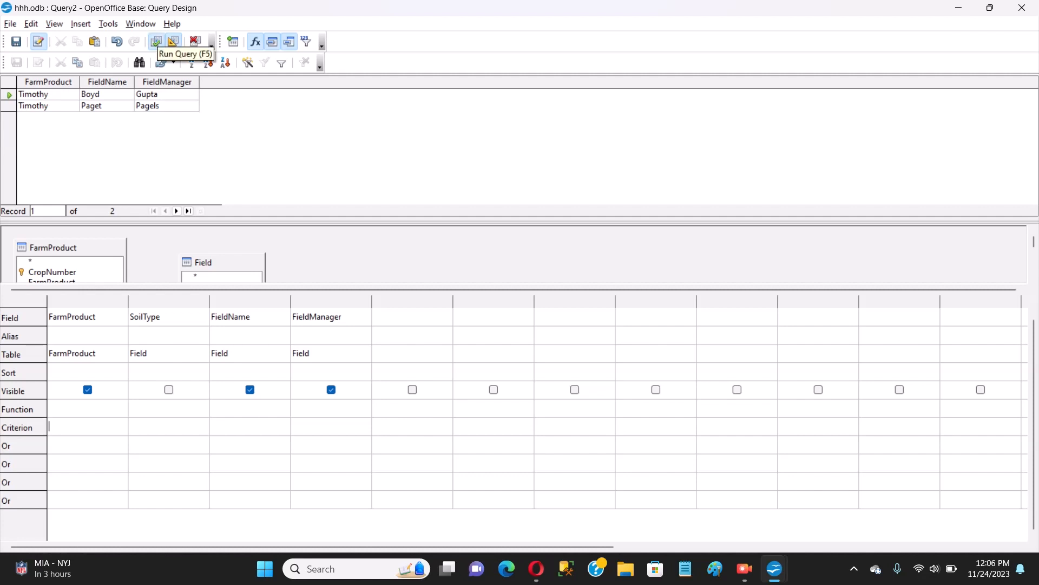
pyautogui.click(156, 42)
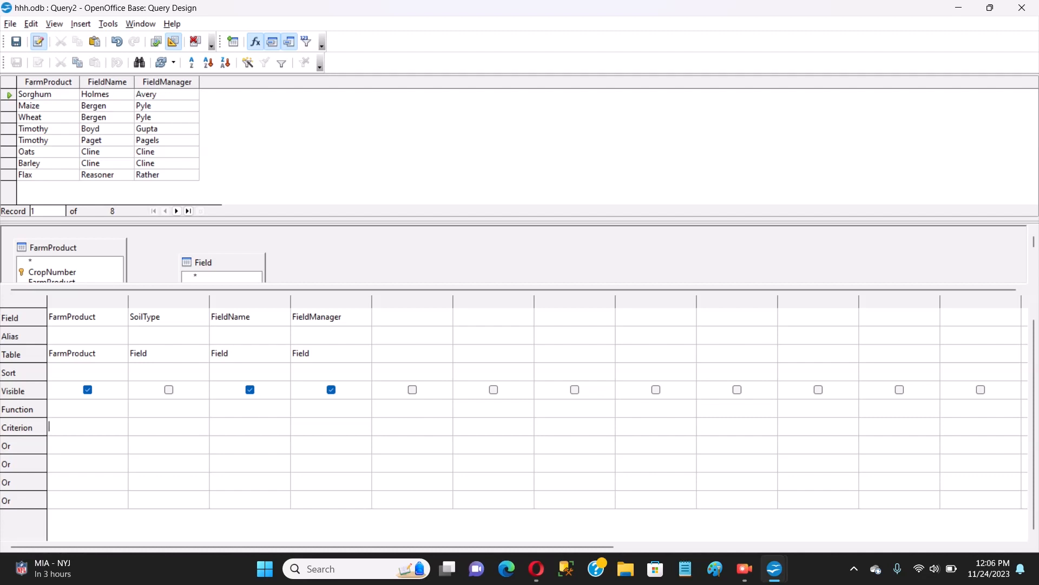
# Step: Set the FarmProduct column's criterion to Timothy with Wheat as the Or alternative, and run the query
pyautogui.write('Timothy')
pyautogui.press('Tab')
pyautogui.write('Djhu')
pyautogui.press('BackSpace')
pyautogui.press('BackSpace')
pyautogui.press('BackSpace')
pyautogui.press('BackSpace')
pyautogui.write('Wheat')
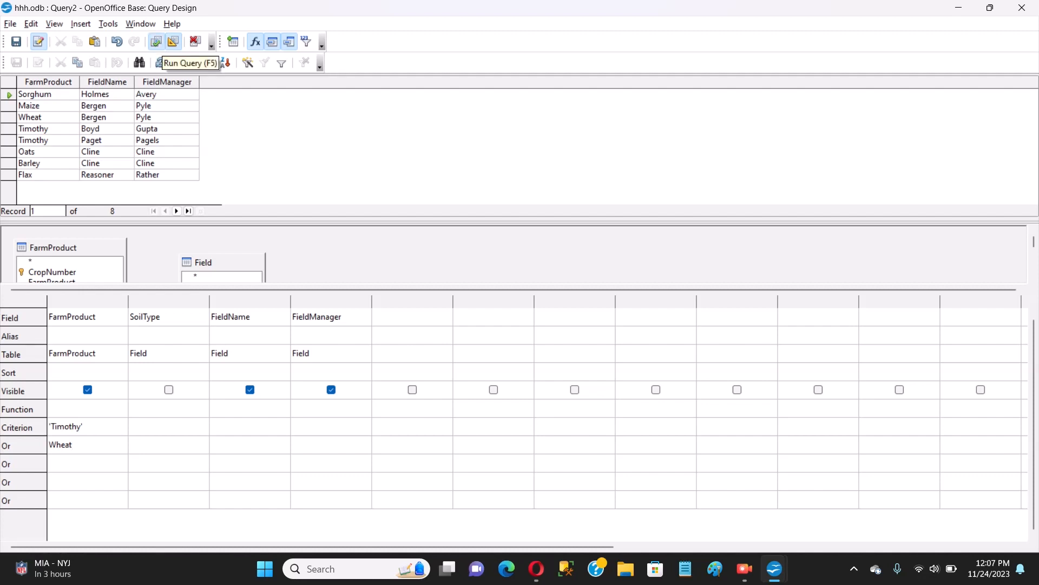
pyautogui.click(160, 63)
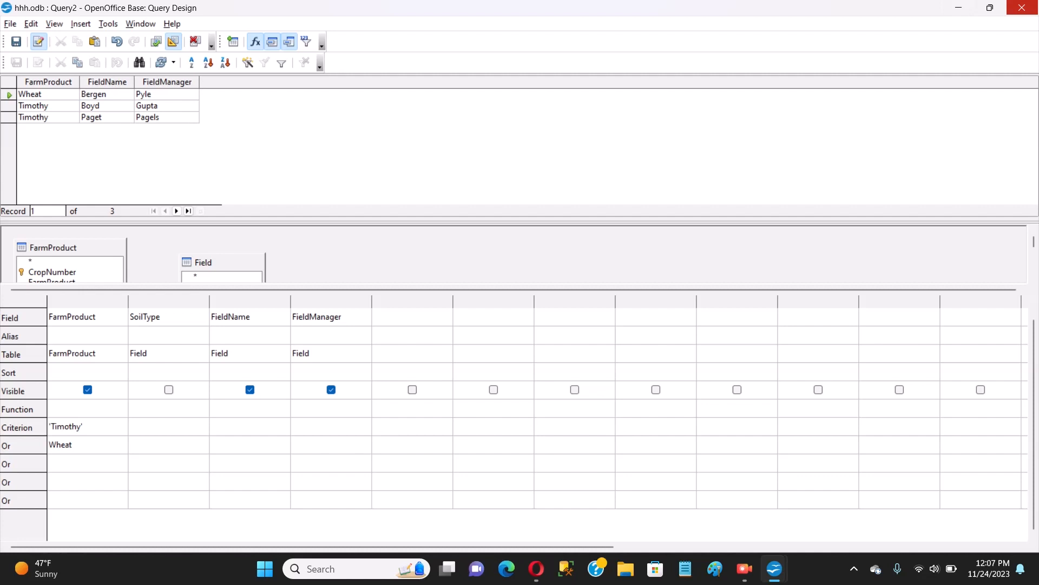
# Step: Minimize the query design, switch to the openbase2.odp presentation in OpenOffice Impress and start its slide show
pyautogui.click(958, 8)
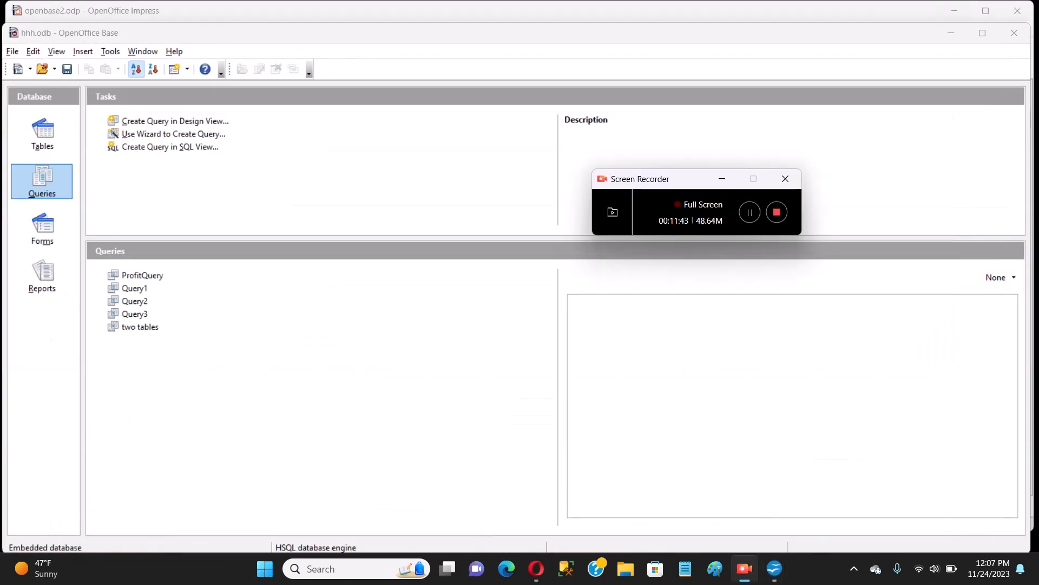
pyautogui.moveTo(774, 568)
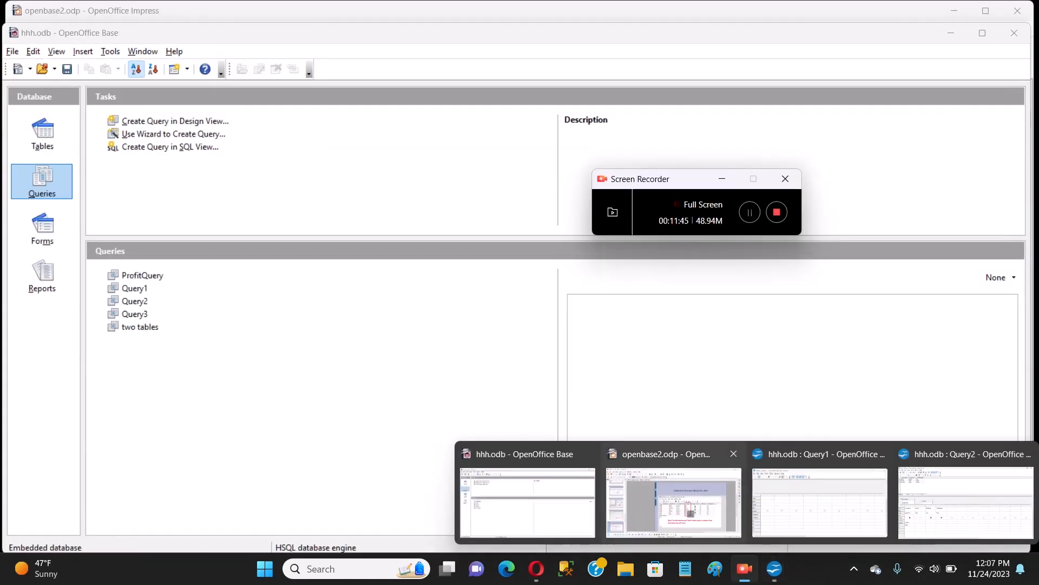
pyautogui.click(674, 502)
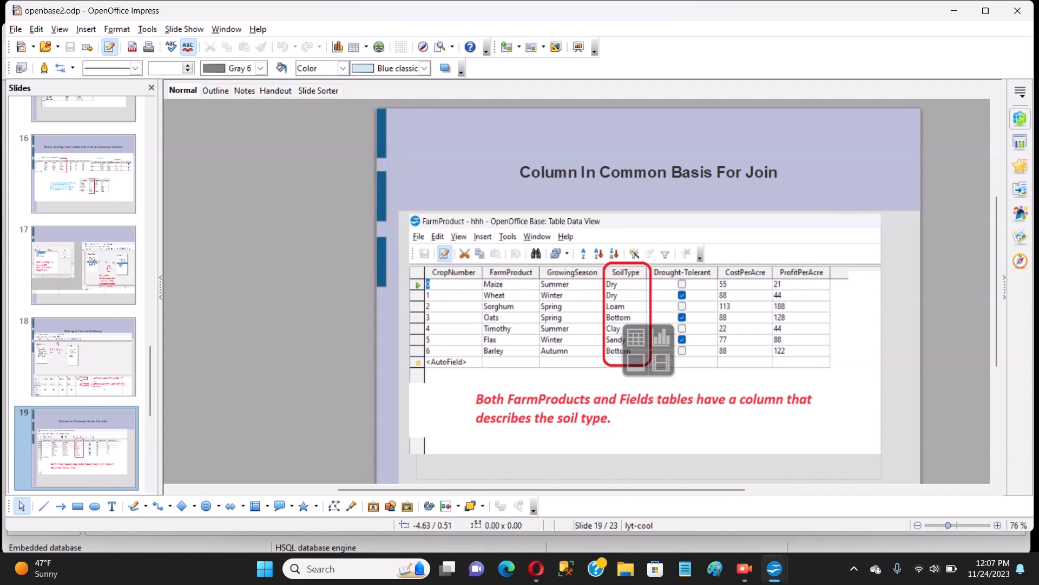
pyautogui.click(184, 30)
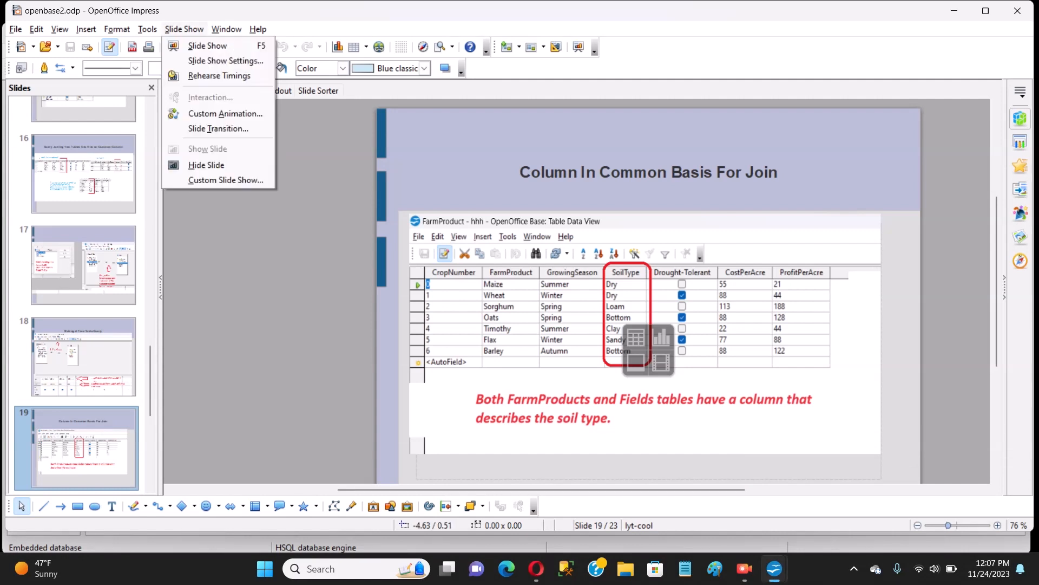
pyautogui.click(207, 45)
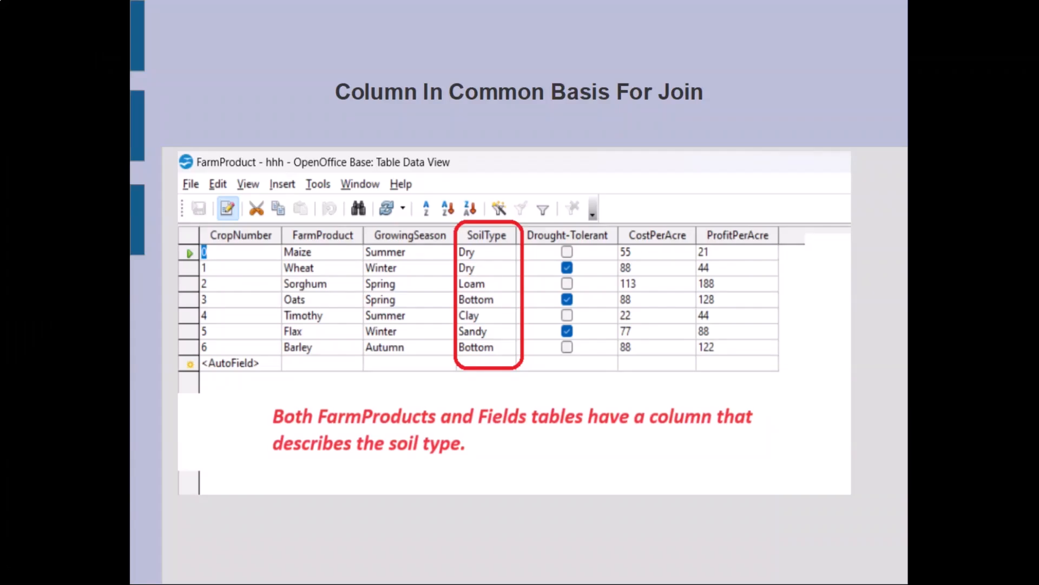